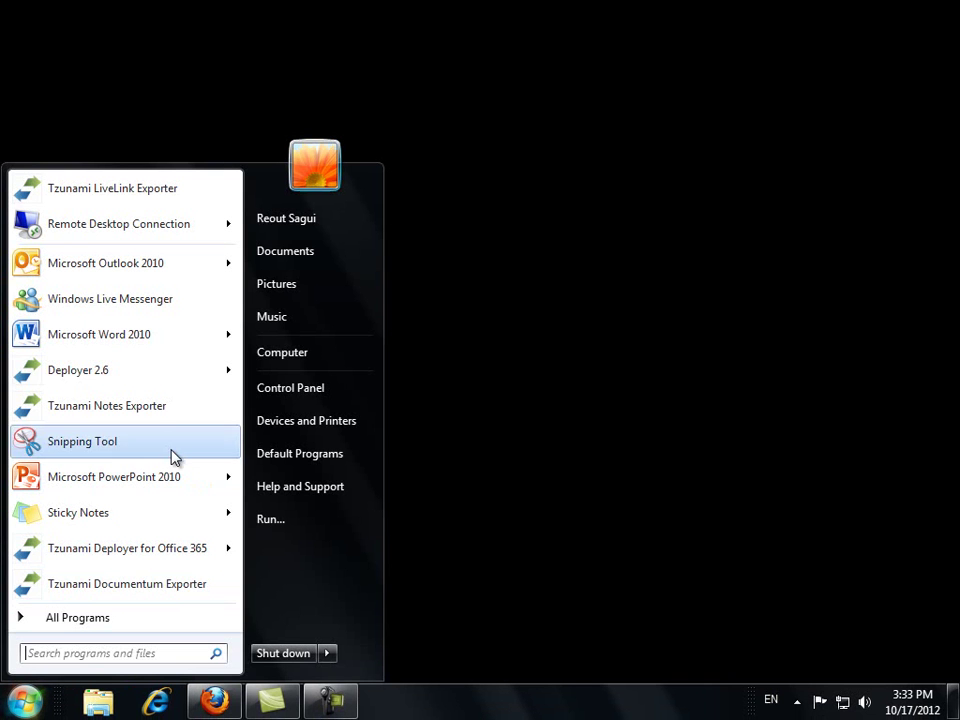
# Step: Launch Tzunami Notes Exporter and get past its welcome page to the Lotus Notes settings
pyautogui.click(200, 412)
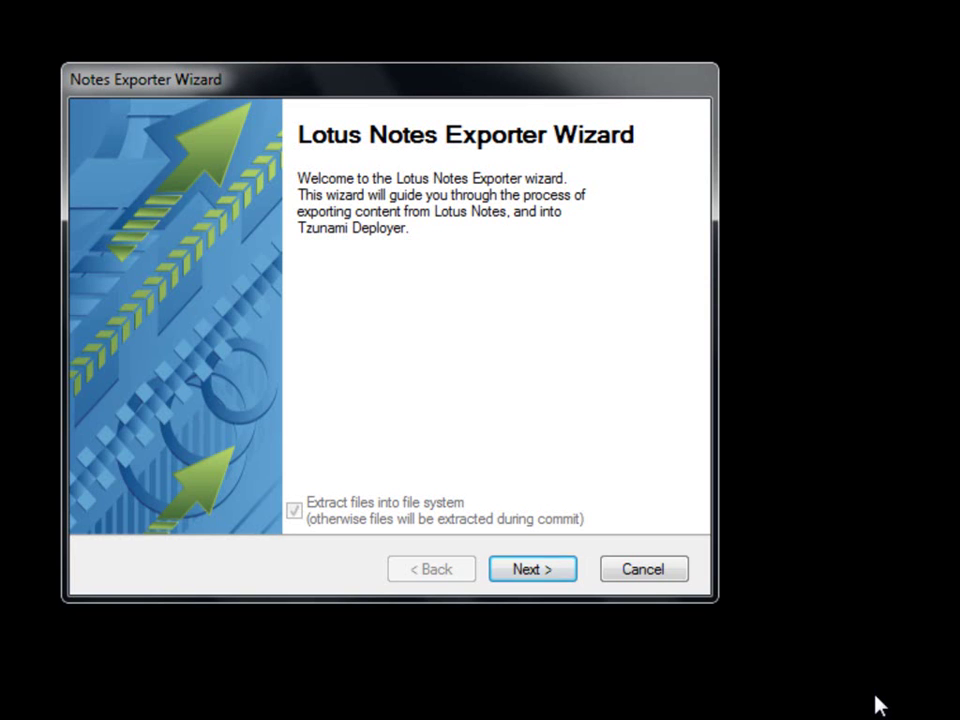
pyautogui.click(573, 578)
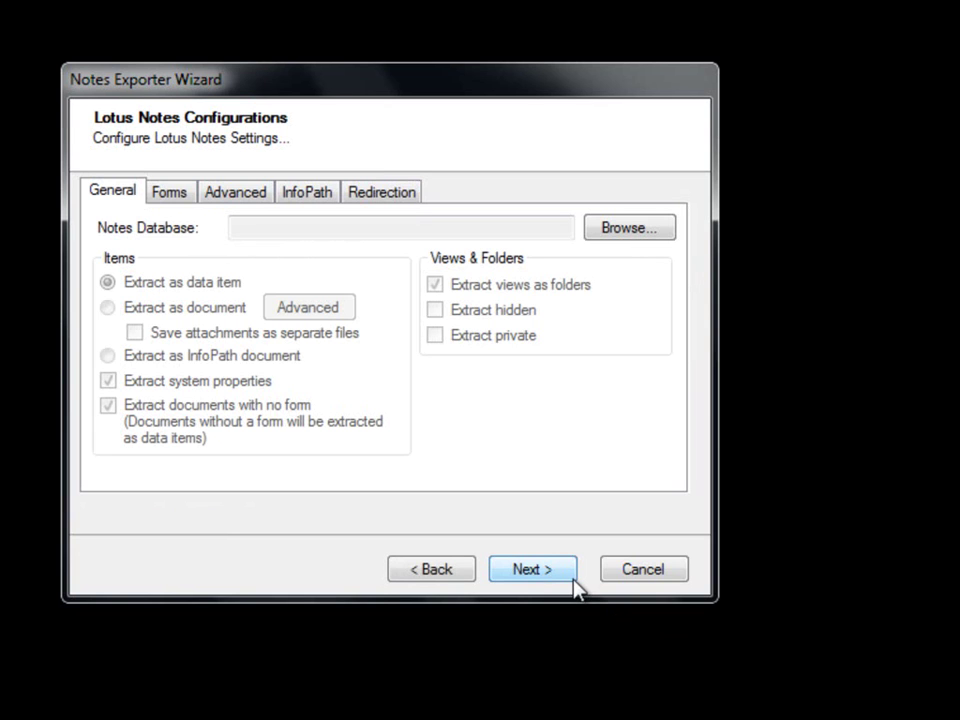
# Step: Choose Demo.nsf under Local Machine as the Notes database, extracted as data items, and list its forms
pyautogui.click(667, 237)
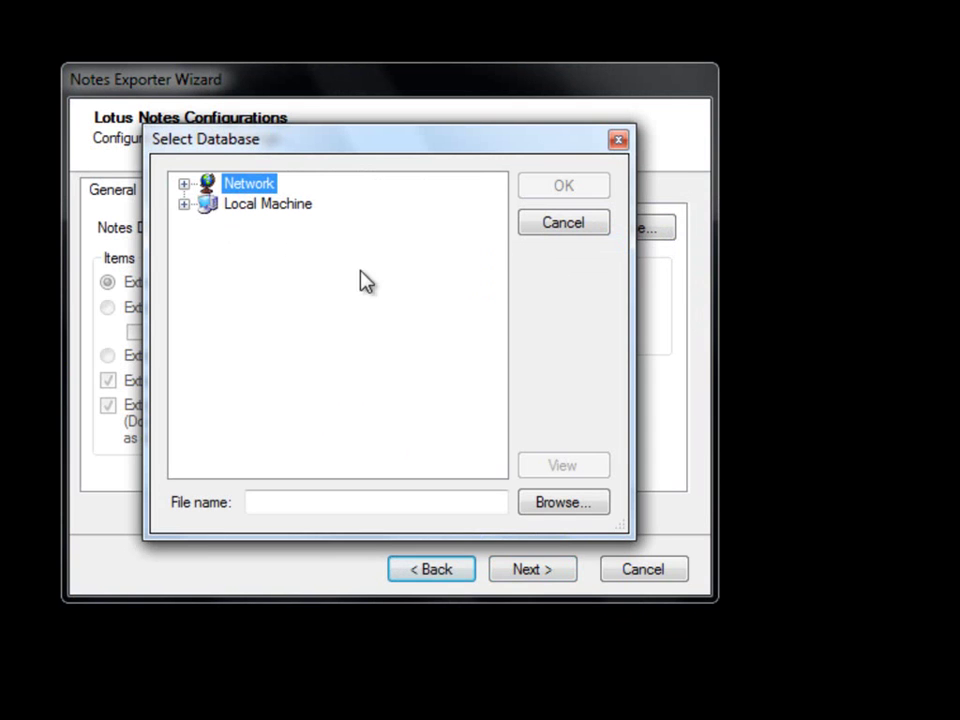
pyautogui.click(184, 206)
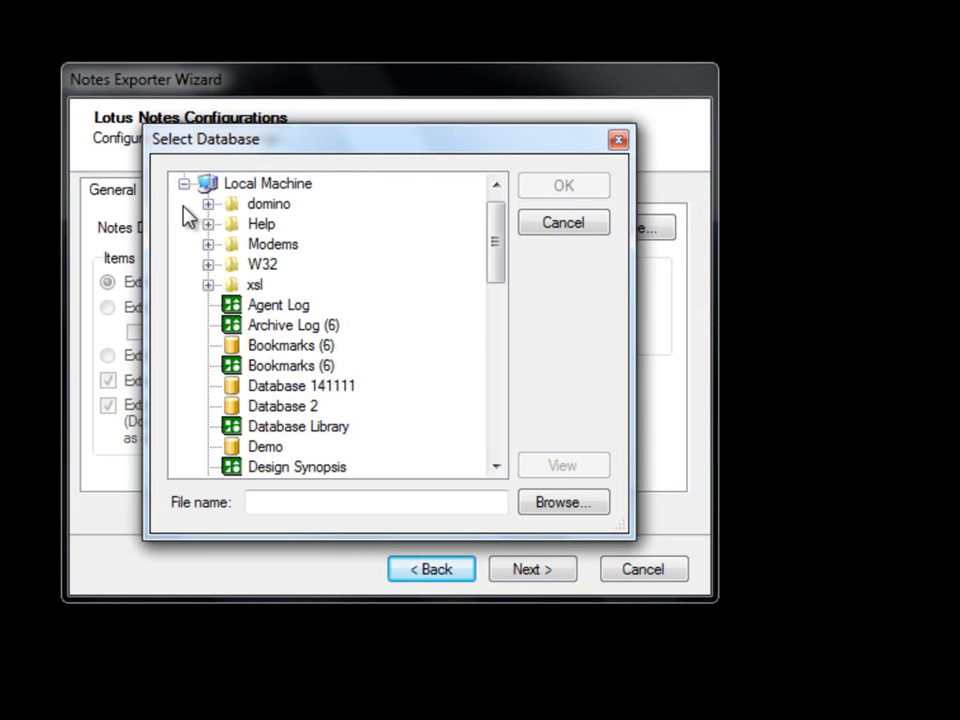
pyautogui.click(270, 448)
pyautogui.click(603, 188)
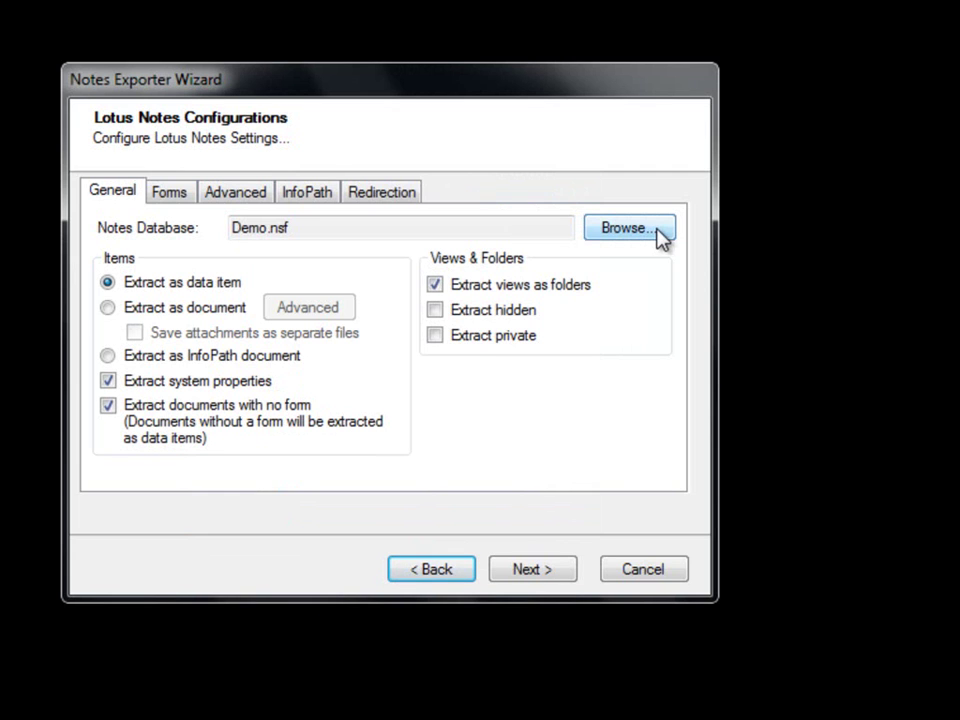
pyautogui.click(107, 286)
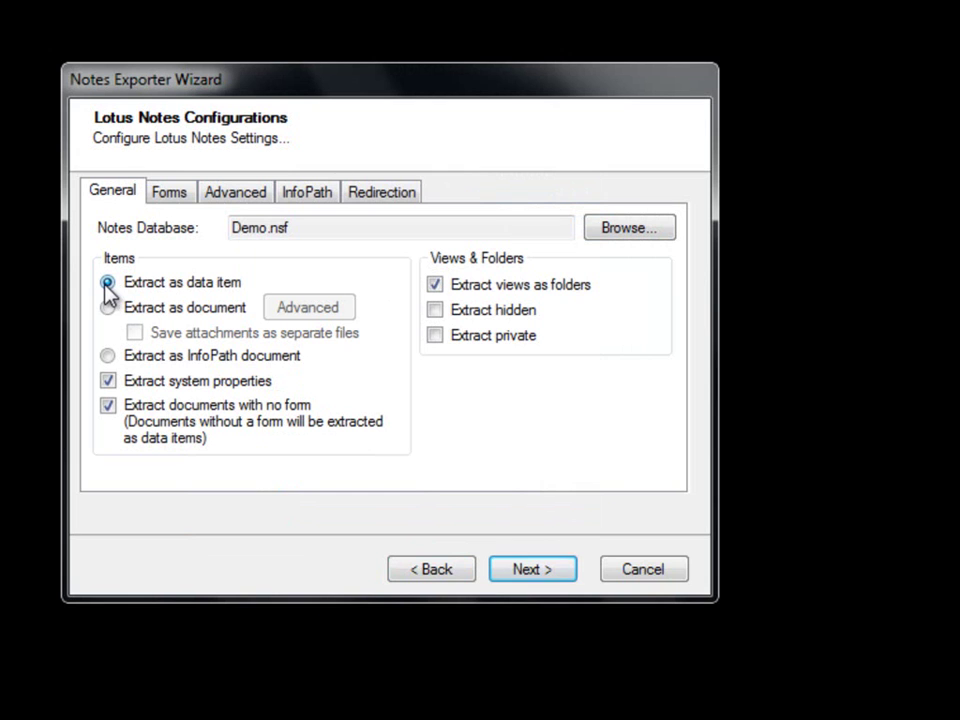
pyautogui.click(185, 200)
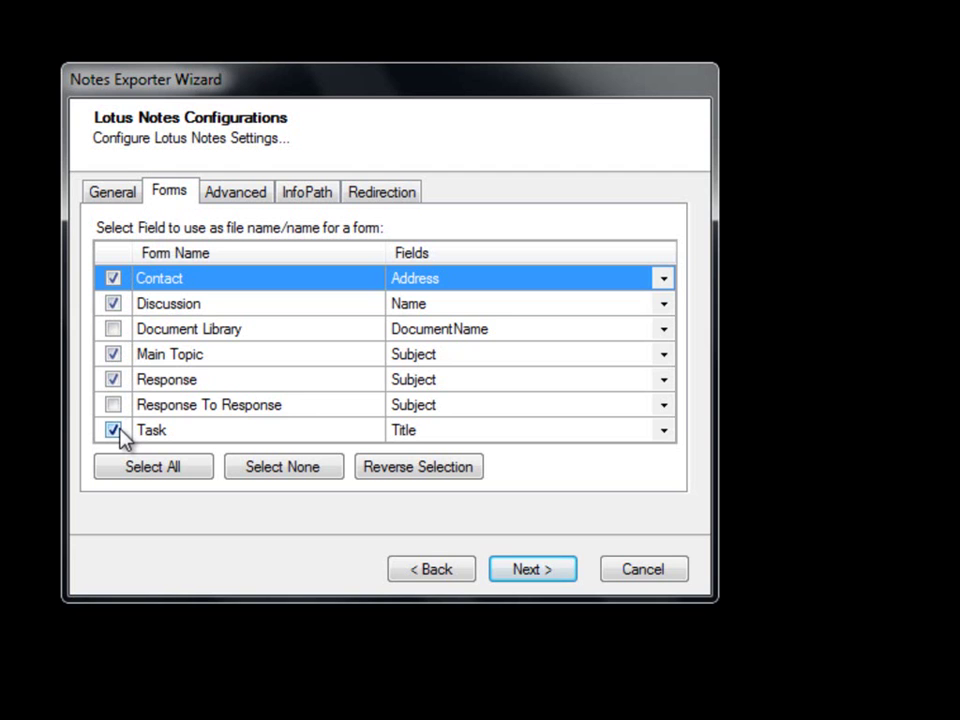
# Step: Select the Demo folder and its subfolders for export, excluding Document Library
pyautogui.click(574, 571)
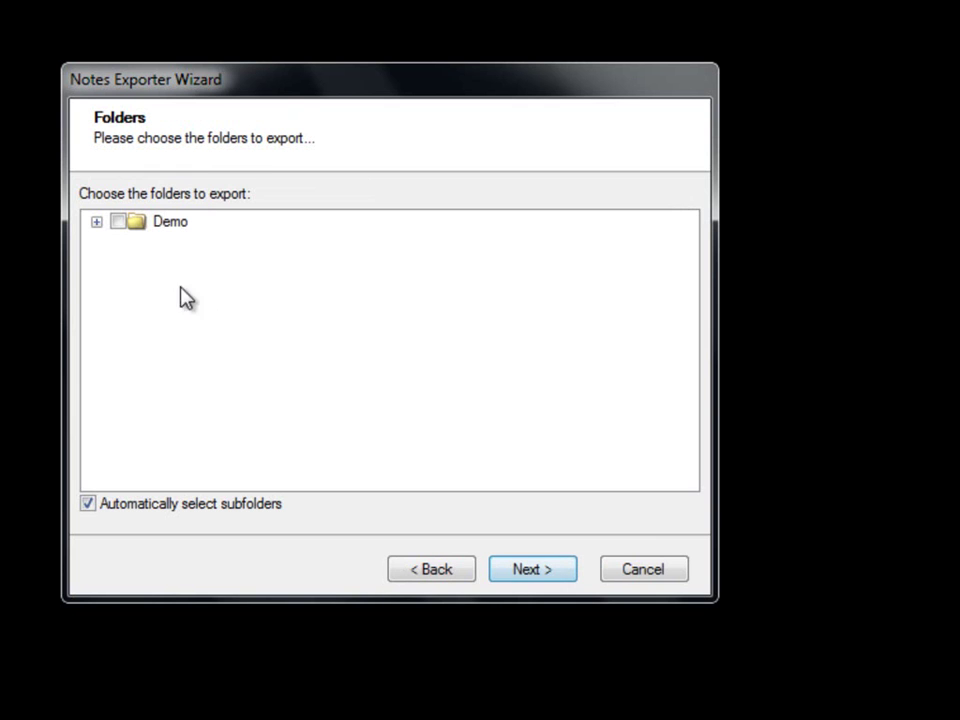
pyautogui.click(96, 222)
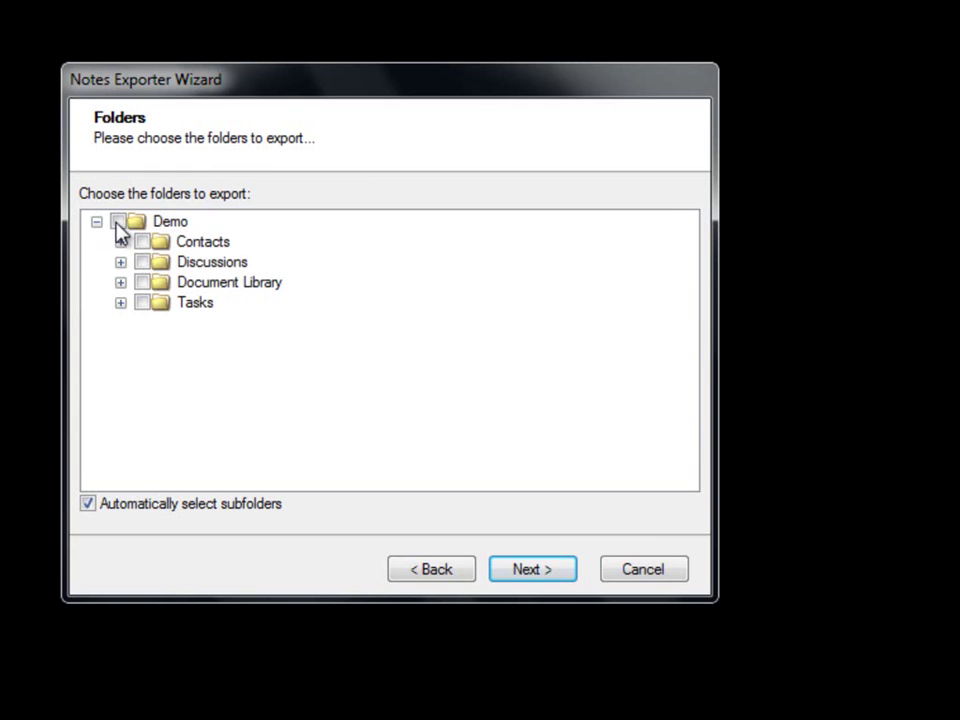
pyautogui.click(117, 224)
pyautogui.click(142, 283)
# Step: Leave the export filter empty, keeping the Equals to condition
pyautogui.click(574, 574)
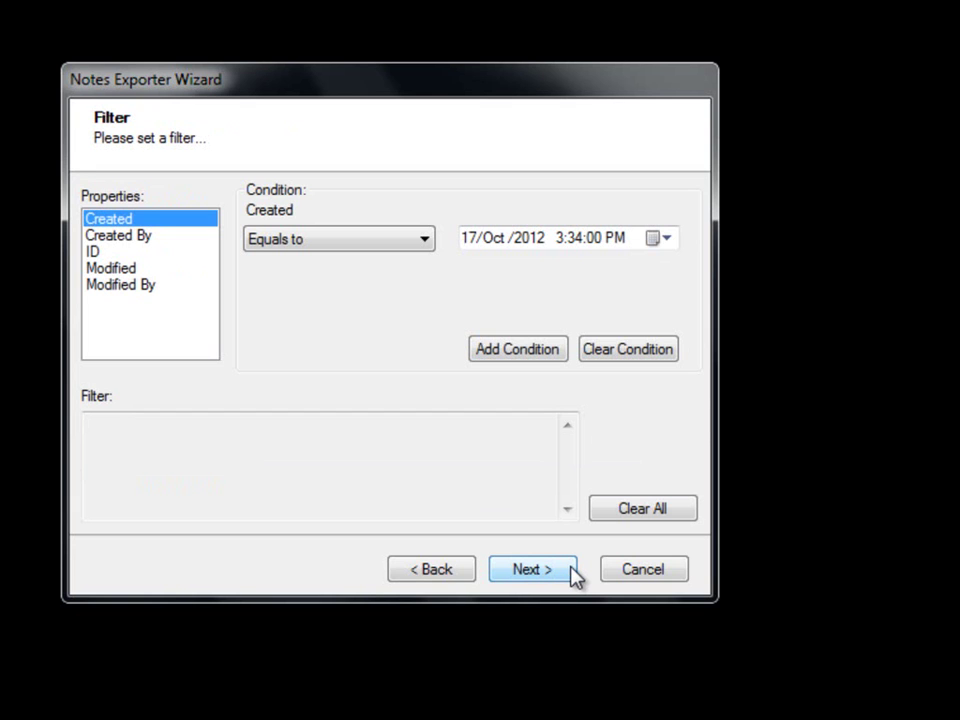
pyautogui.click(431, 246)
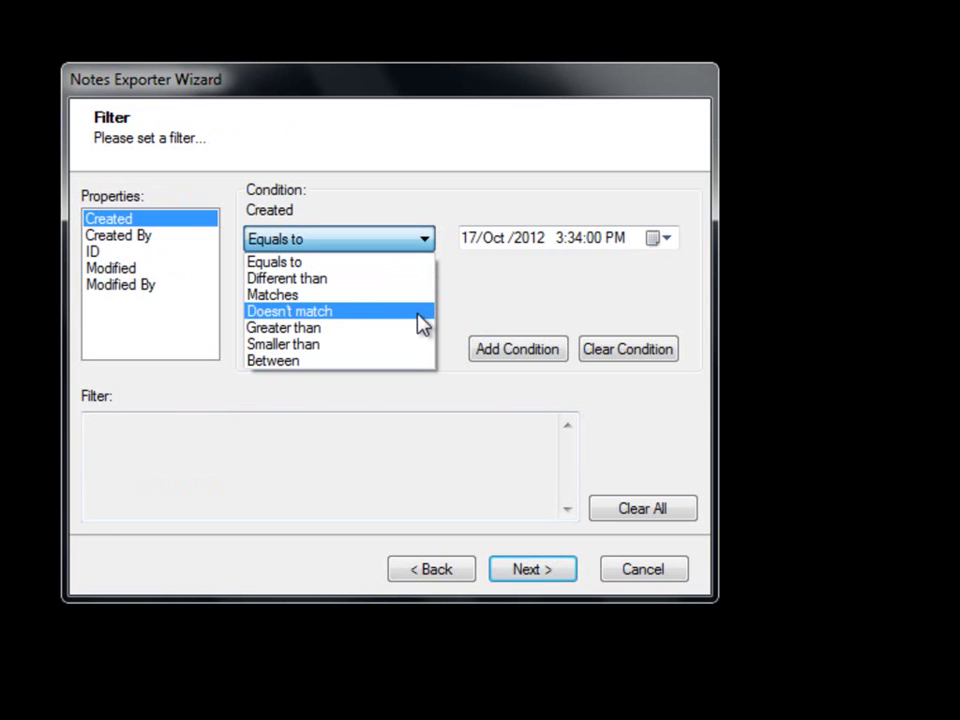
pyautogui.click(427, 246)
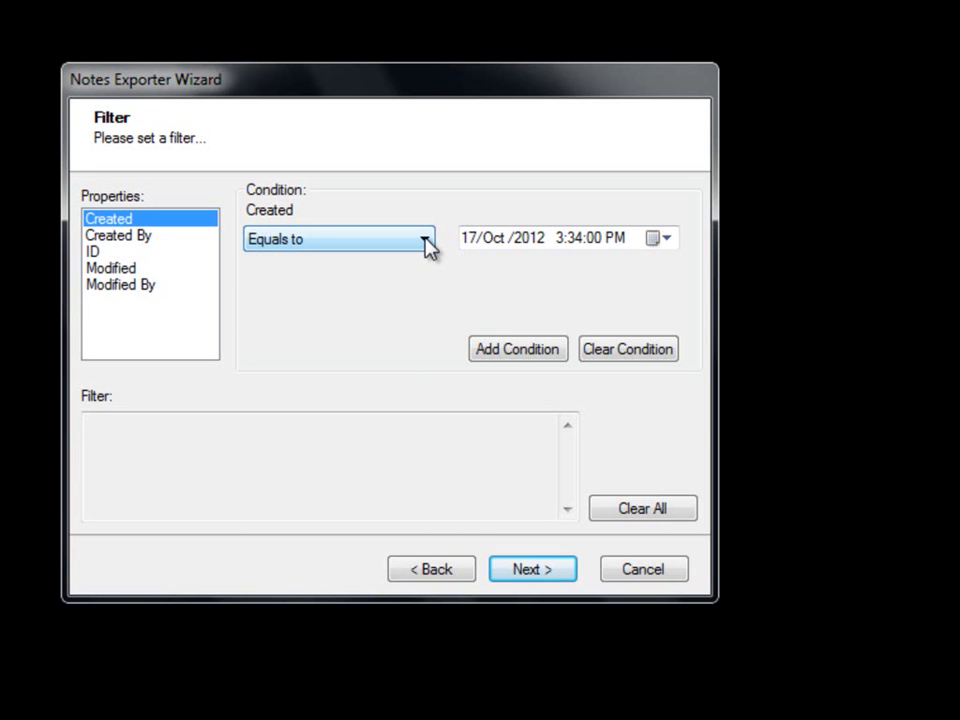
# Step: Export the selected Demo content into a new folder D:\LN data
pyautogui.click(533, 573)
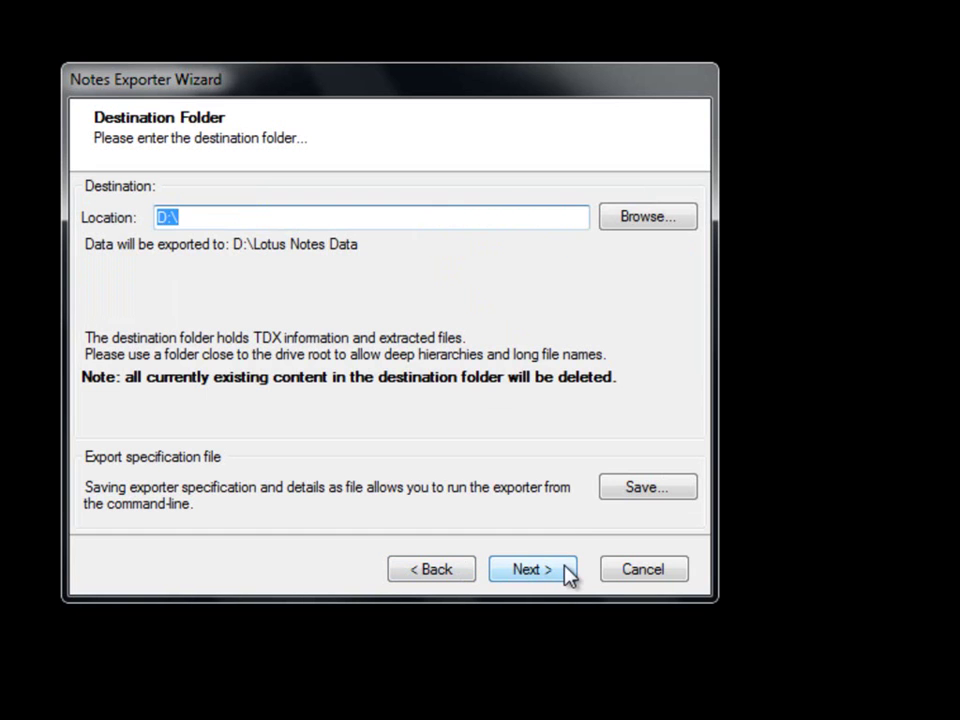
pyautogui.click(640, 220)
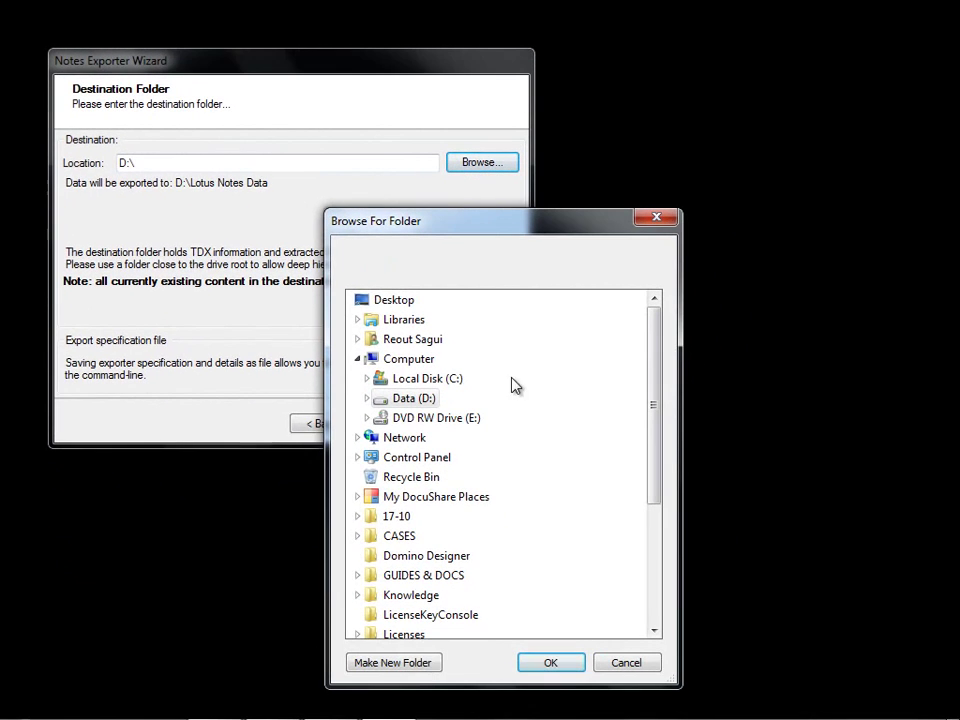
pyautogui.click(393, 662)
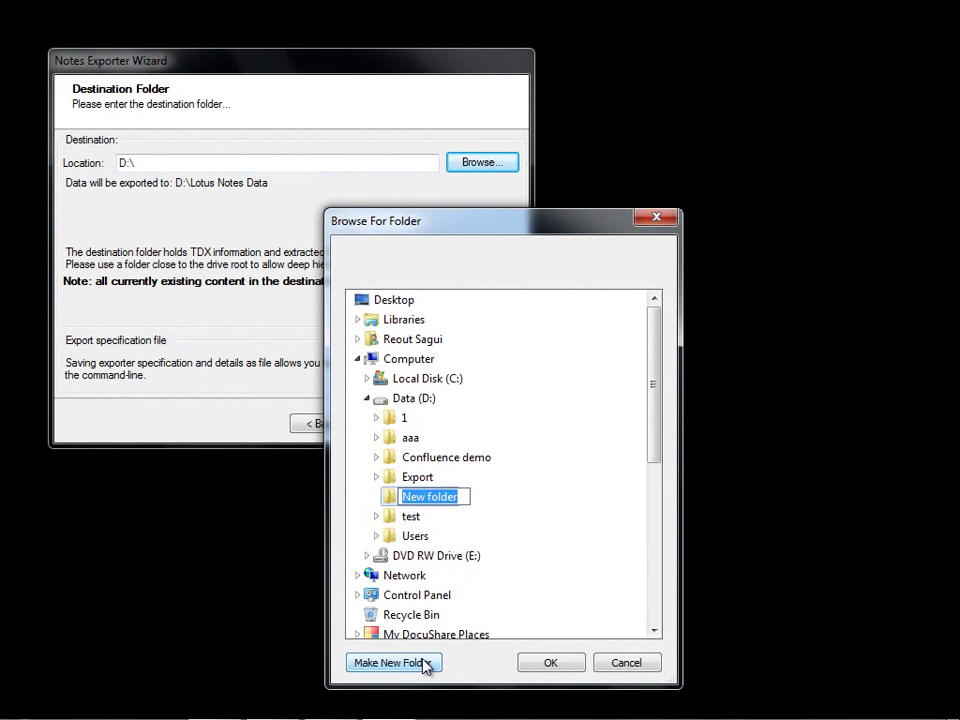
pyautogui.write('LN data')
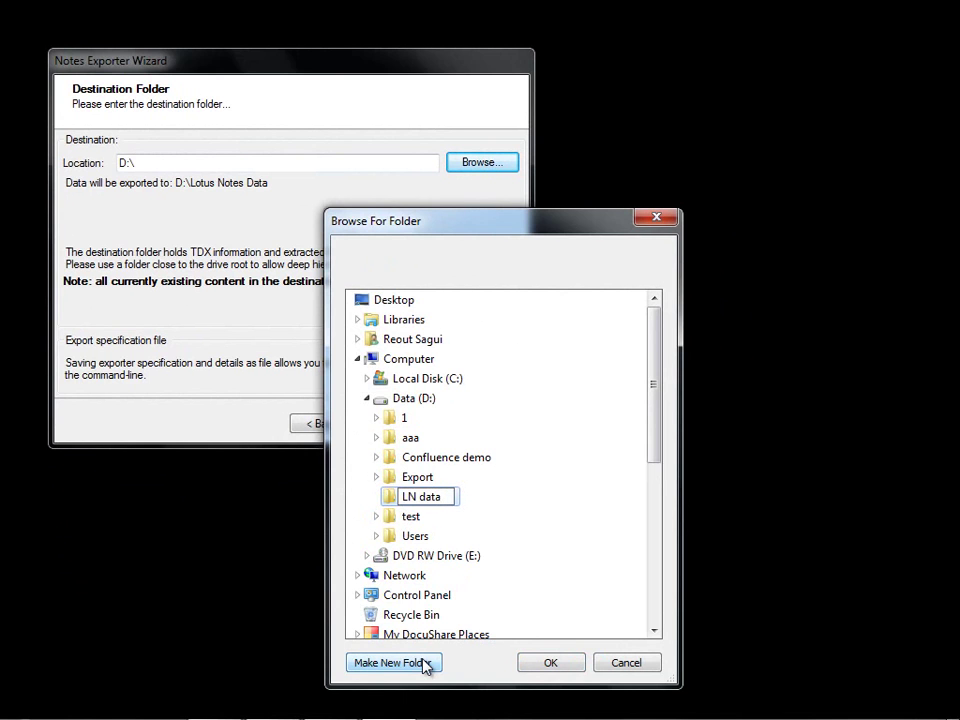
pyautogui.click(561, 666)
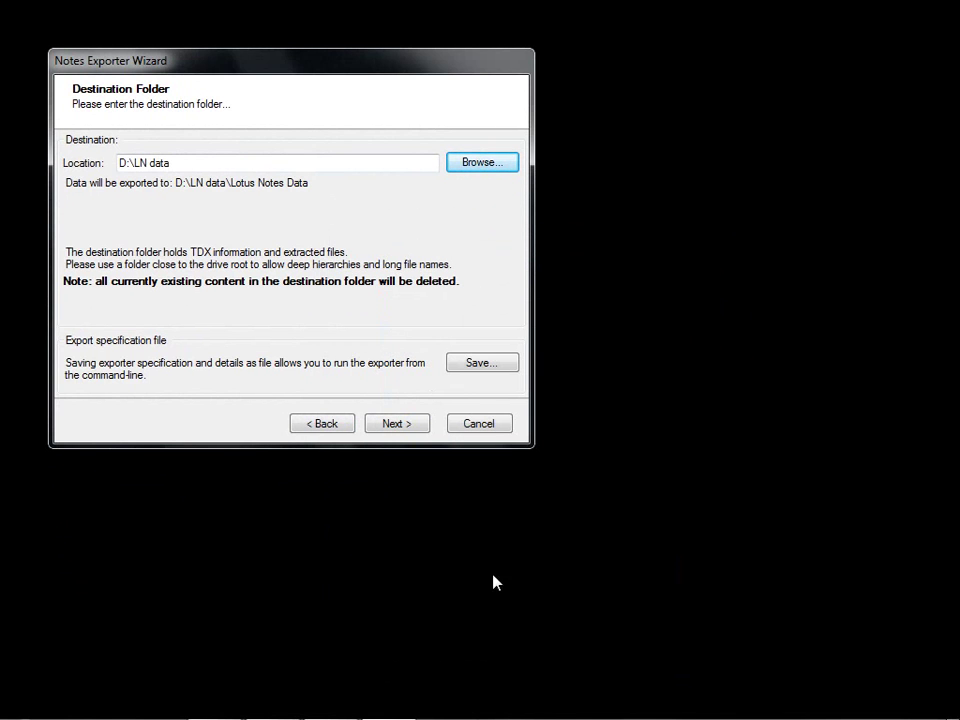
pyautogui.click(423, 428)
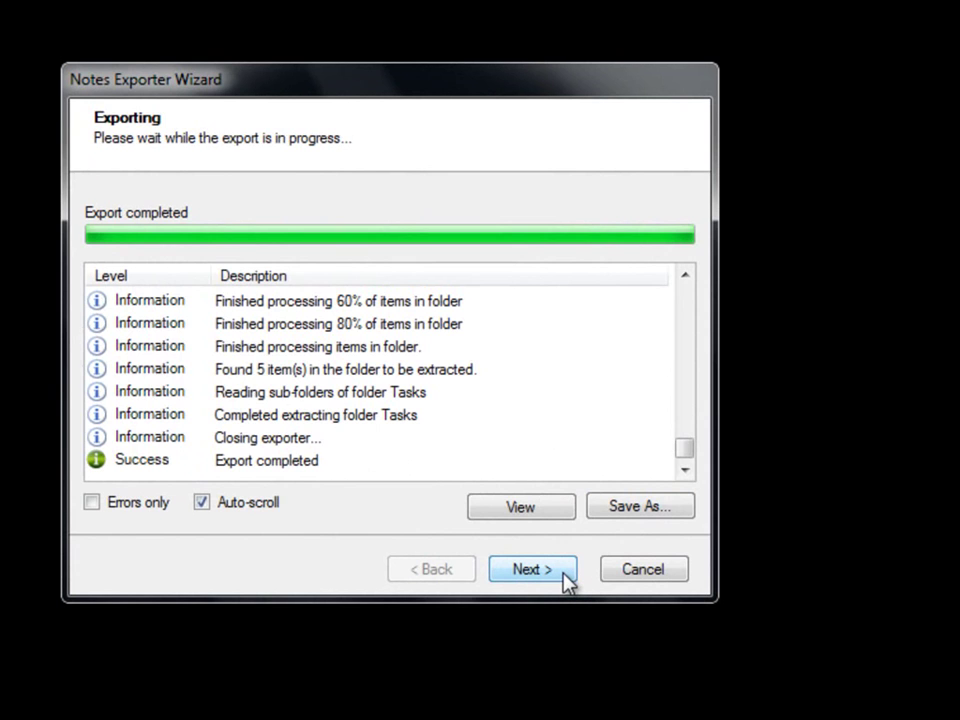
# Step: Finish the first export, relaunch the exporter and select Demo.nsf as the Notes database again
pyautogui.click(563, 574)
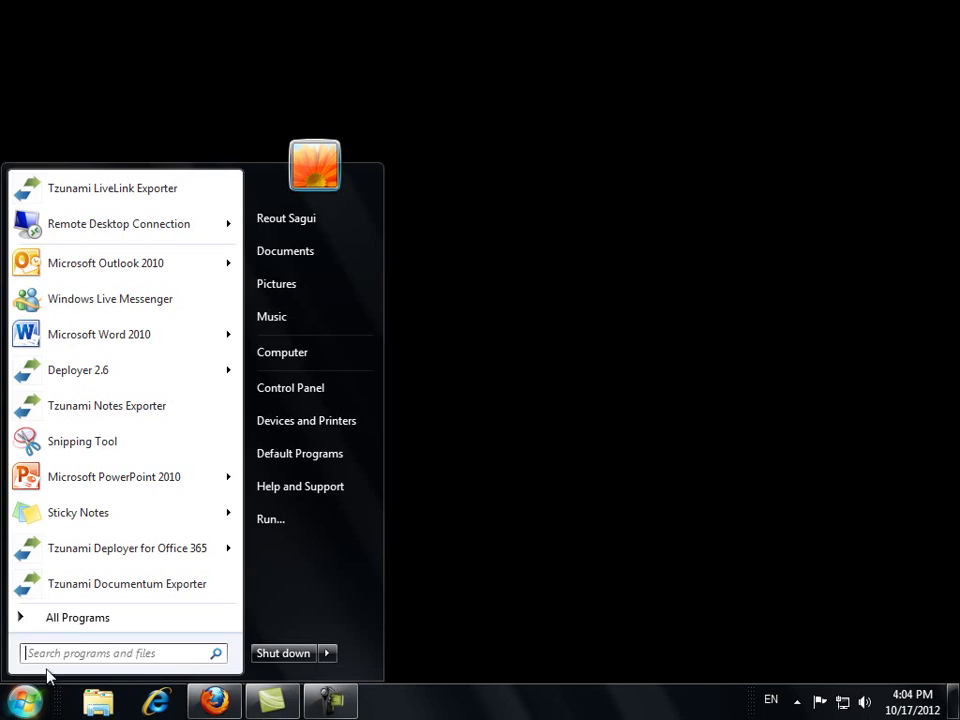
pyautogui.click(171, 421)
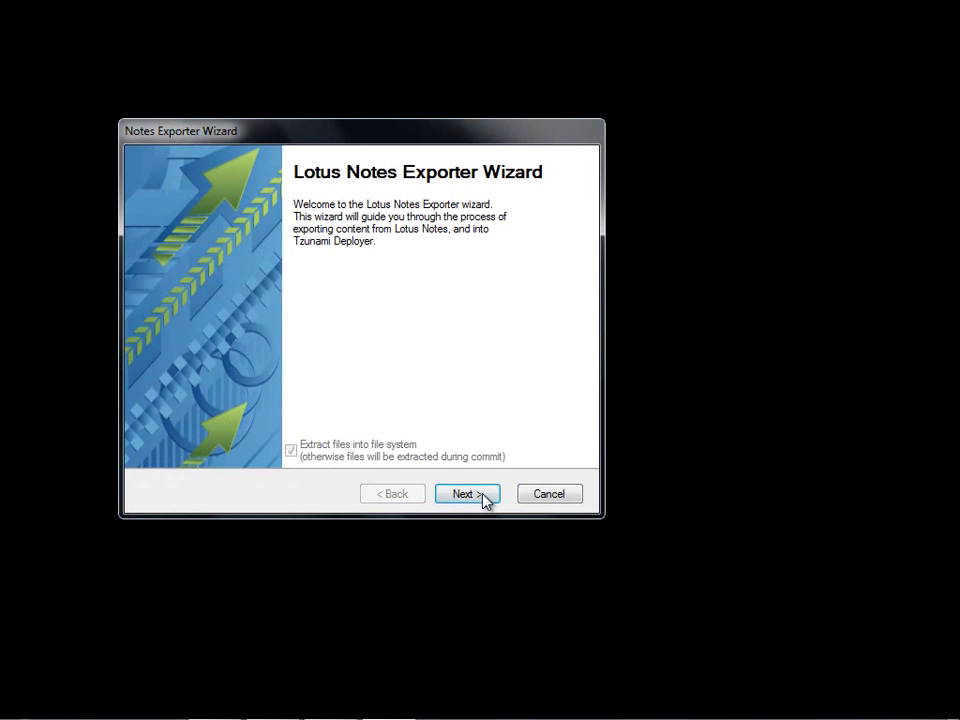
pyautogui.click(484, 485)
pyautogui.click(627, 243)
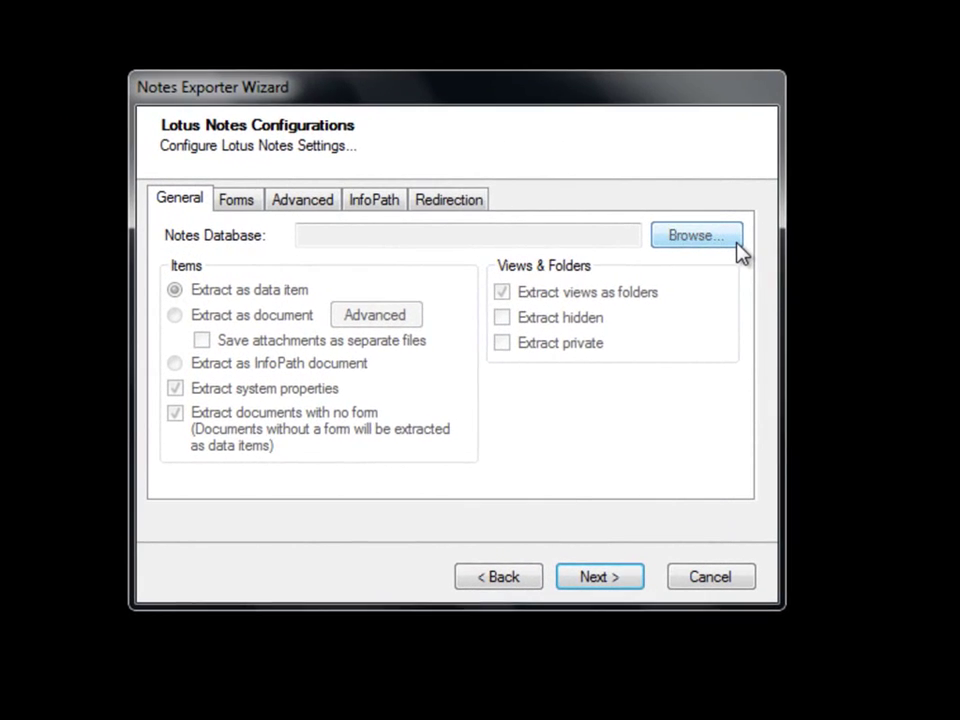
pyautogui.click(250, 212)
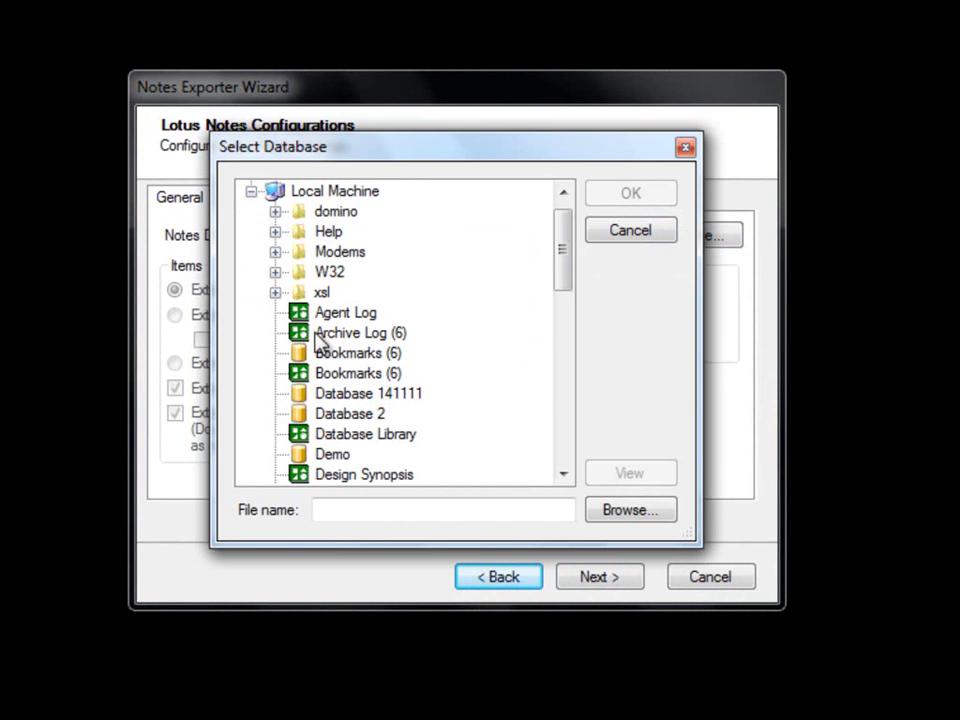
pyautogui.click(334, 455)
pyautogui.click(629, 197)
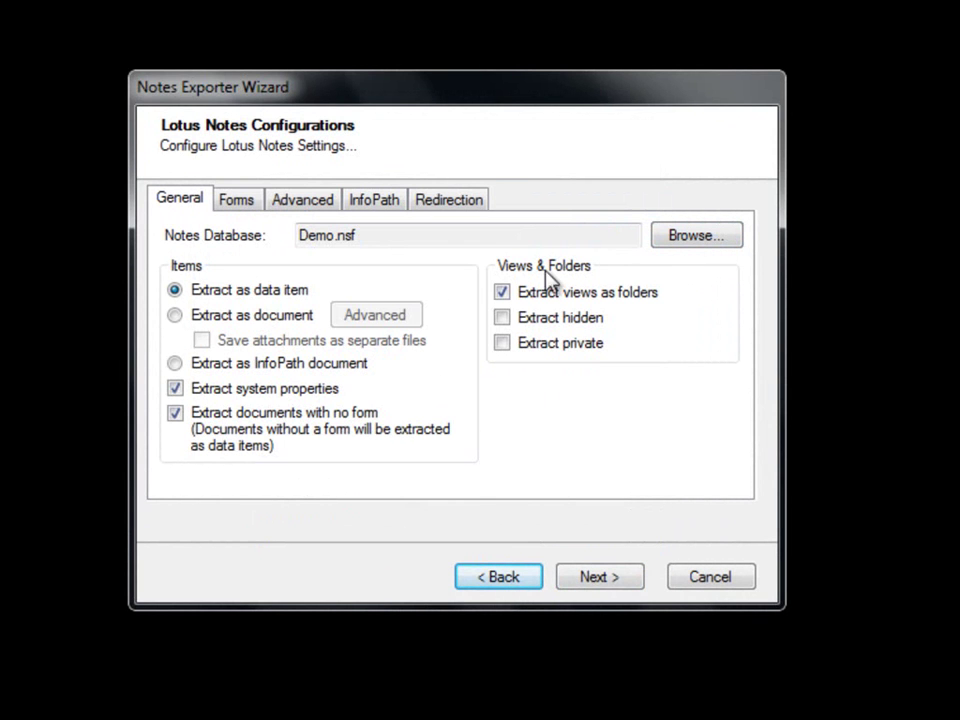
# Step: Export the Document Library form and folder as documents, then finish the wizard
pyautogui.click(176, 318)
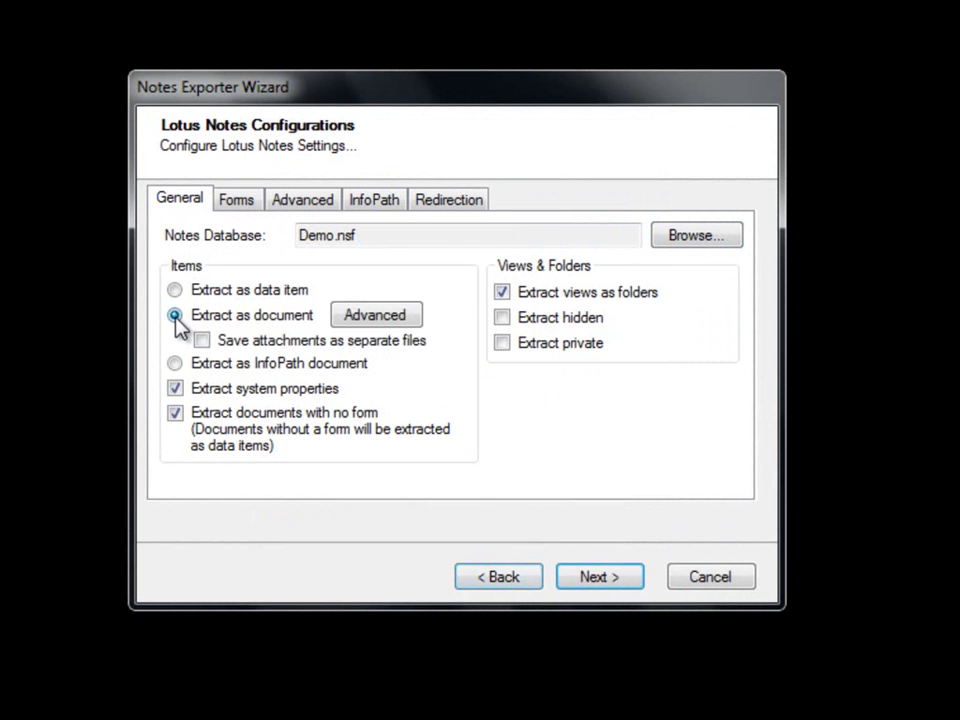
pyautogui.click(251, 203)
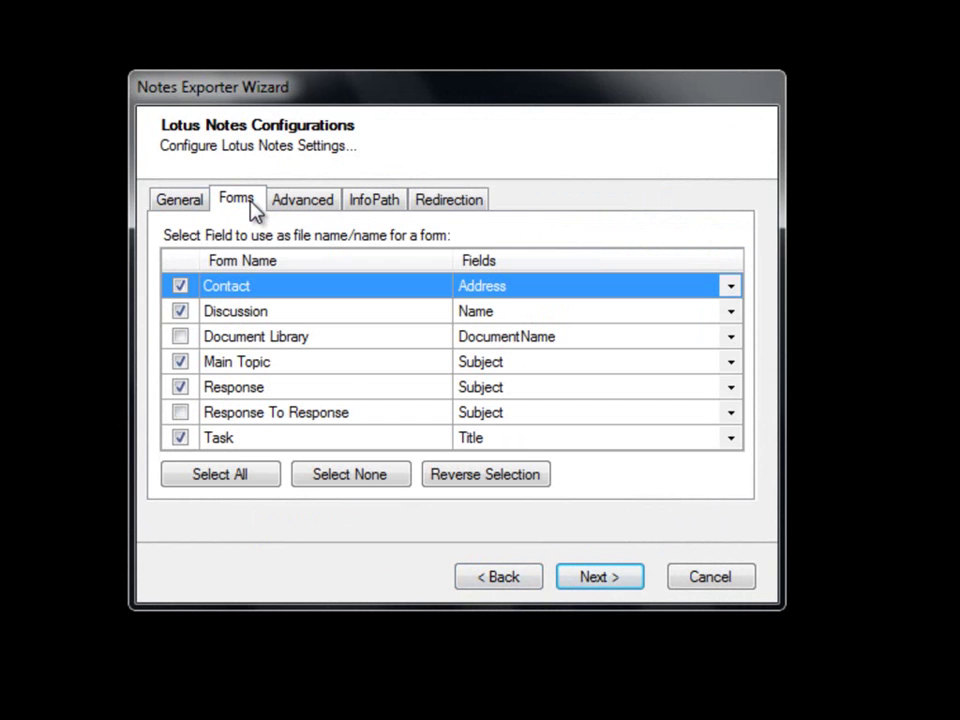
pyautogui.click(180, 337)
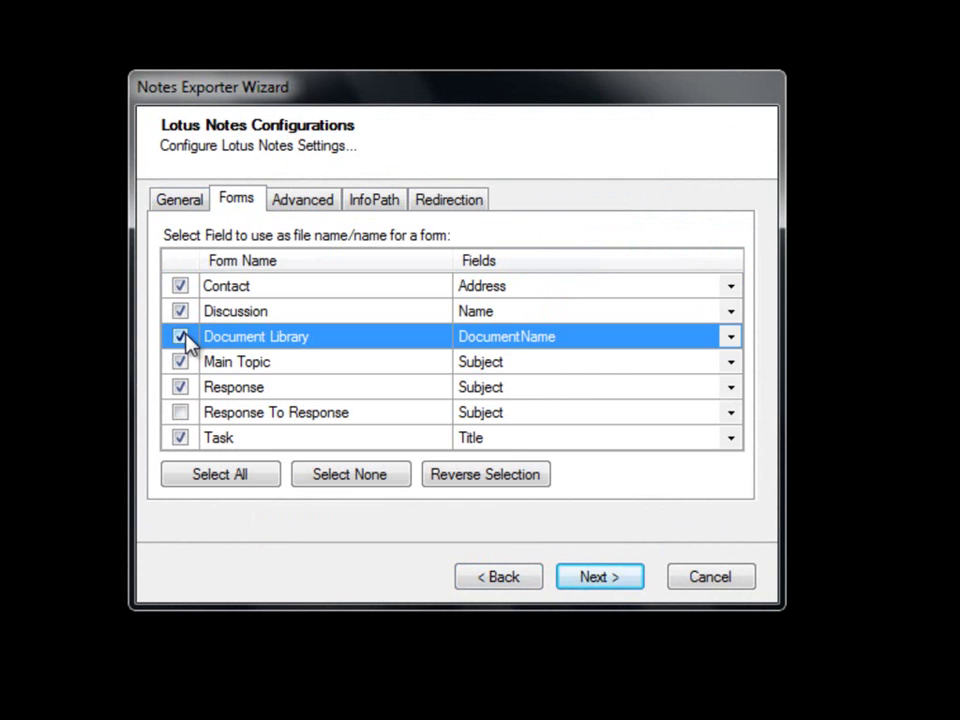
pyautogui.click(617, 582)
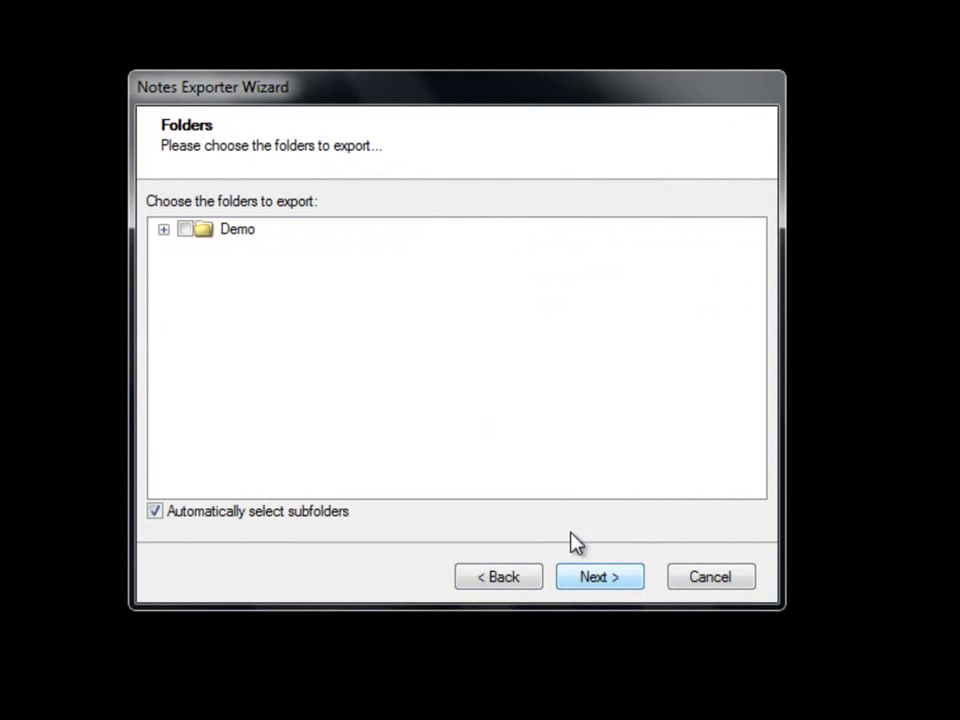
pyautogui.click(164, 229)
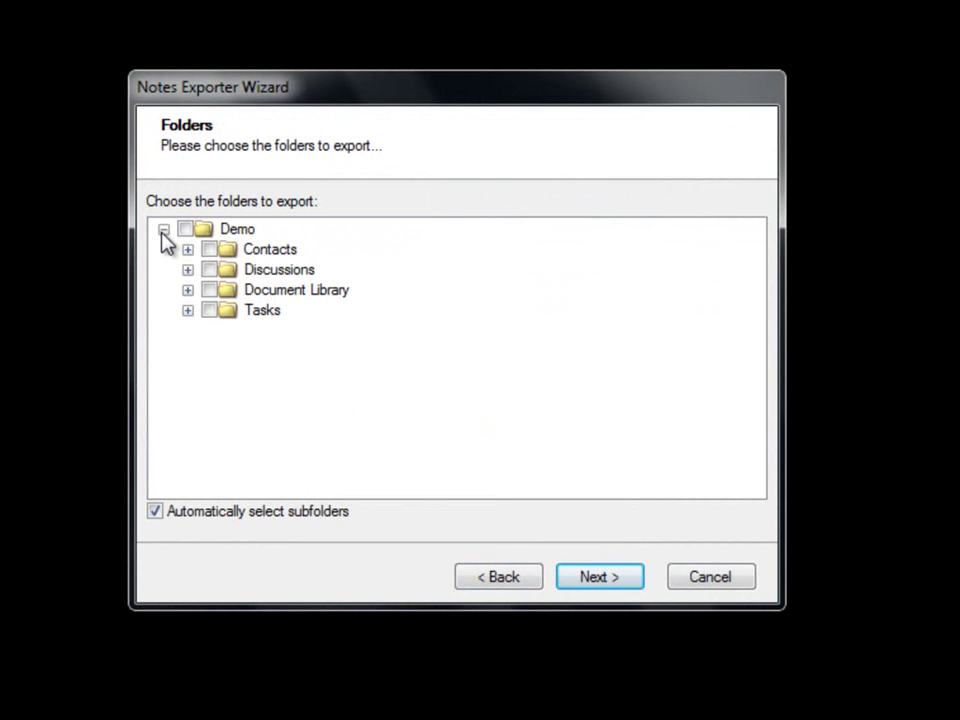
pyautogui.click(209, 290)
pyautogui.click(612, 580)
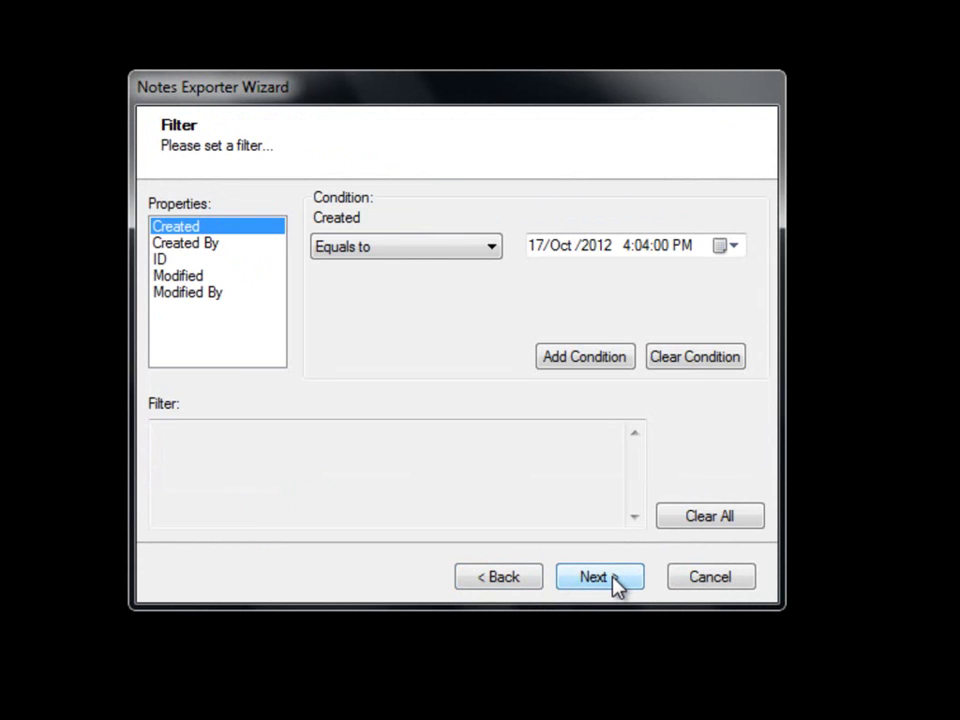
pyautogui.click(614, 584)
pyautogui.click(632, 582)
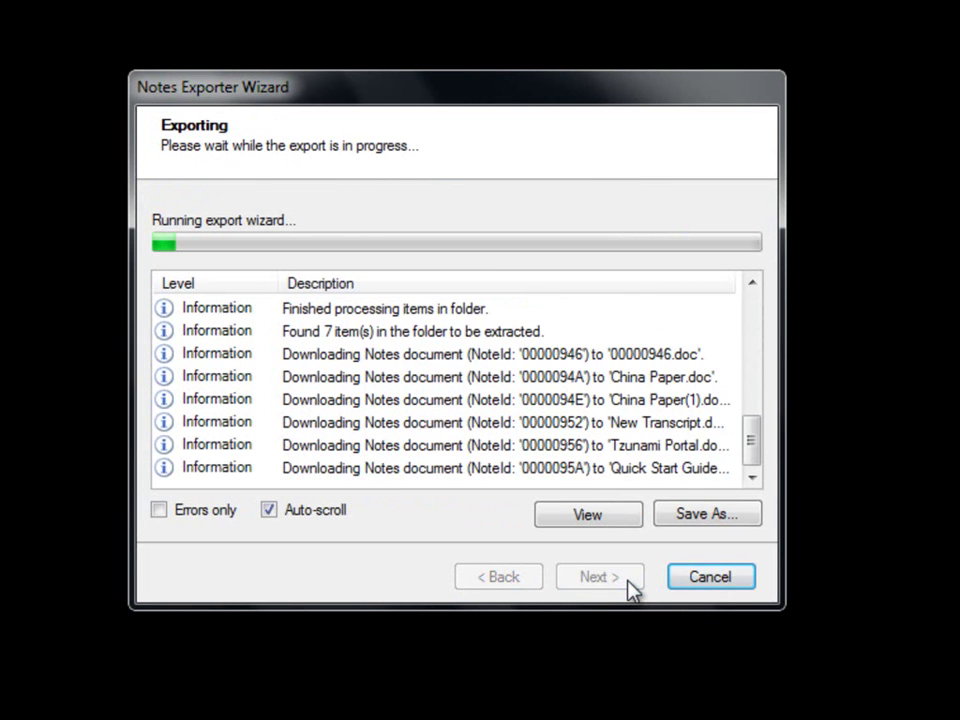
pyautogui.click(630, 580)
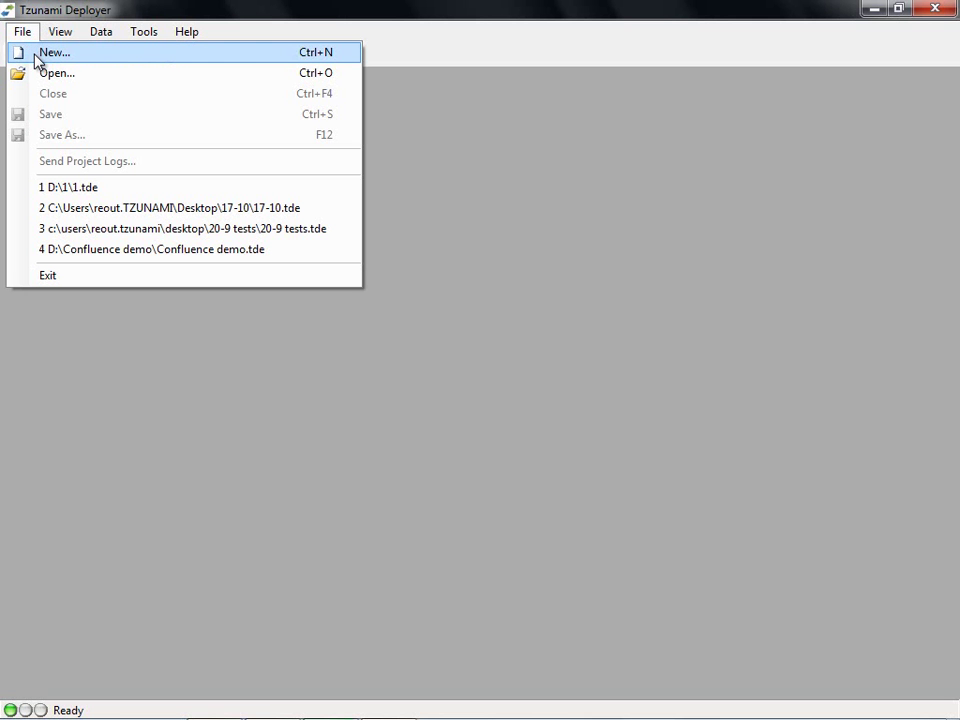
# Step: Create the project 'Notes demo' deploying from Lotus Notes to Target SharePoint 2010
pyautogui.click(36, 60)
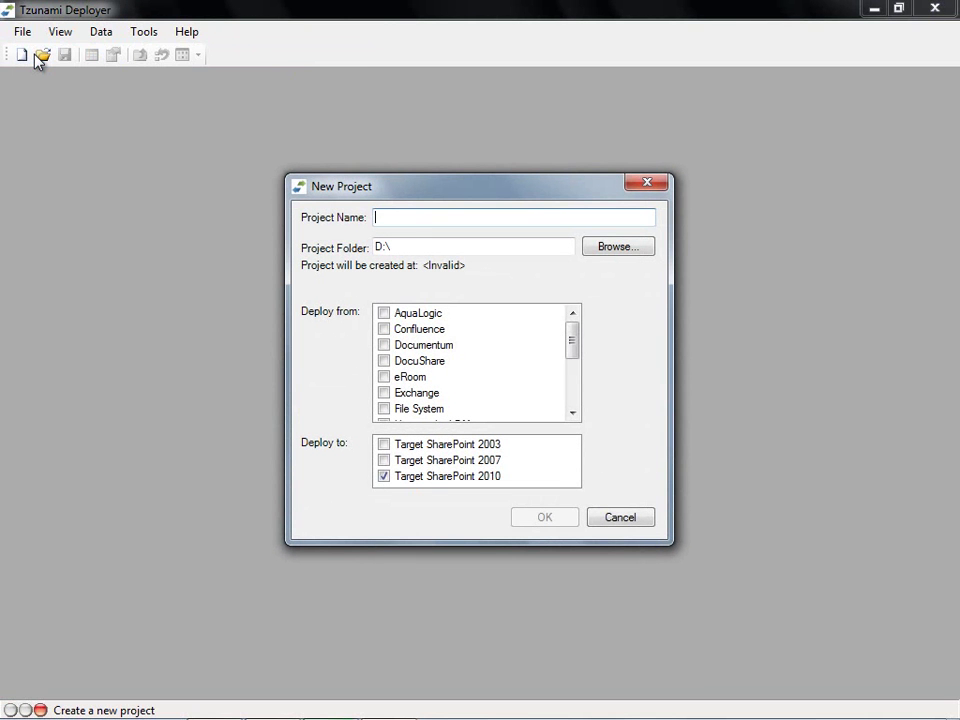
pyautogui.write('N')
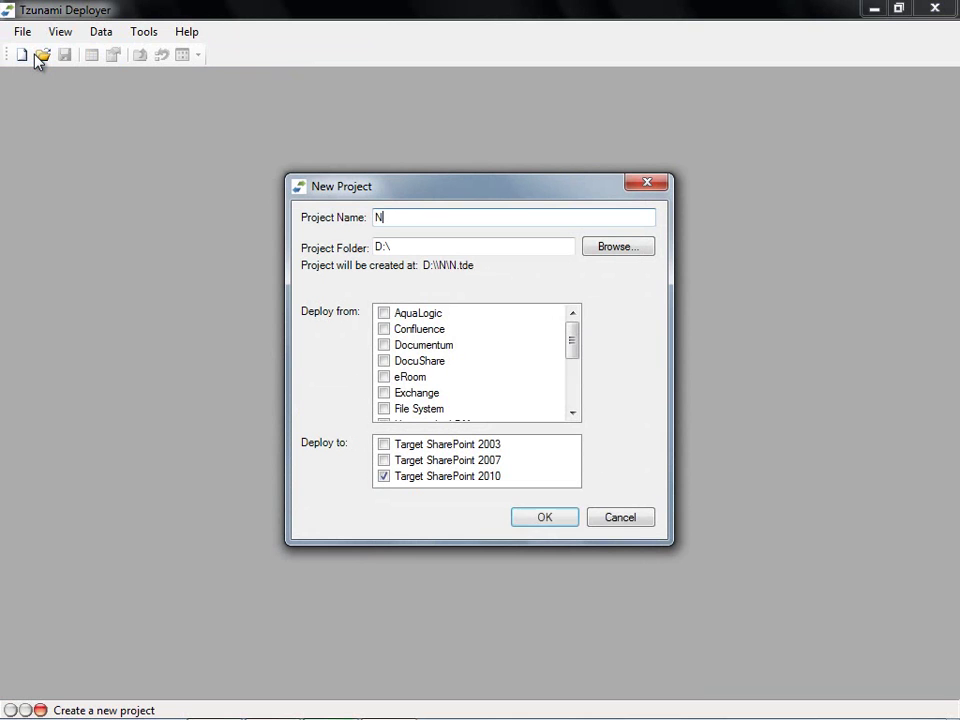
pyautogui.write('otes demo')
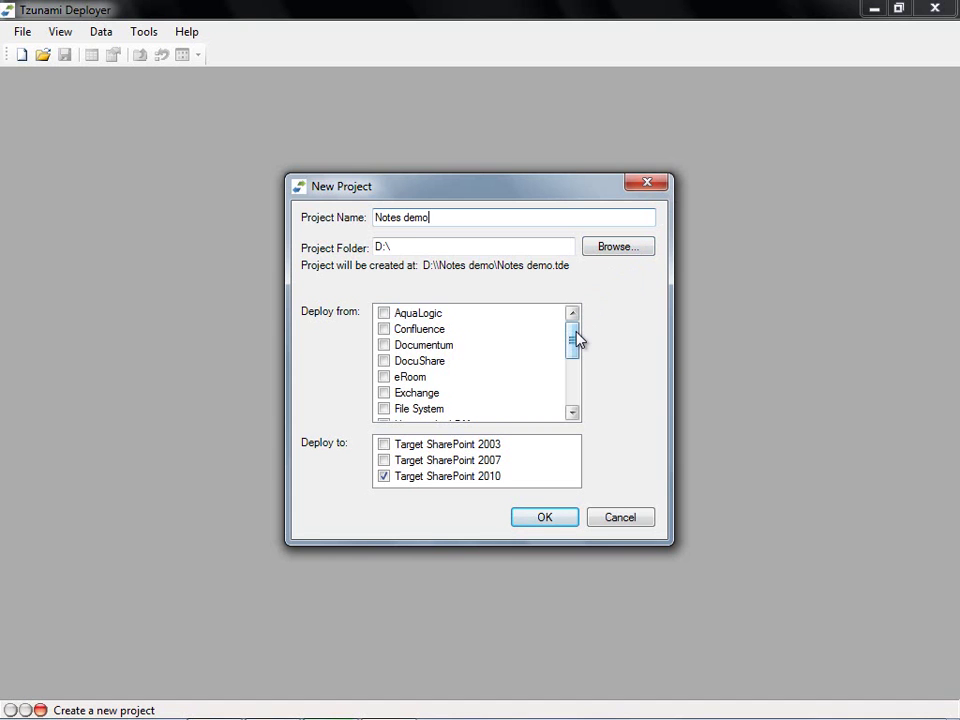
pyautogui.moveTo(577, 340); pyautogui.dragTo(576, 379)
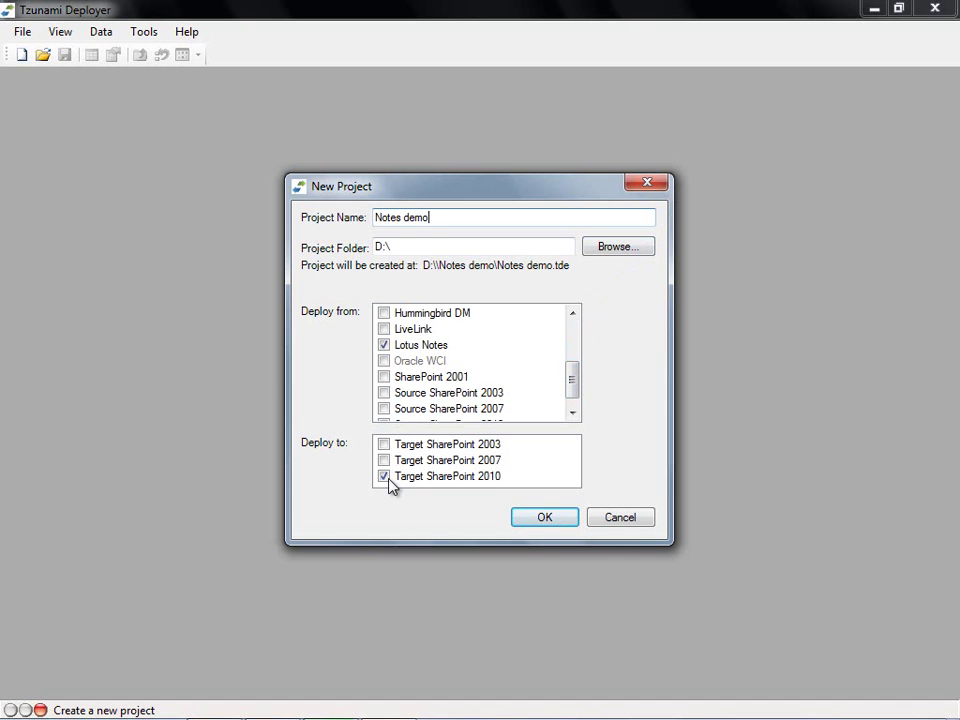
pyautogui.click(545, 518)
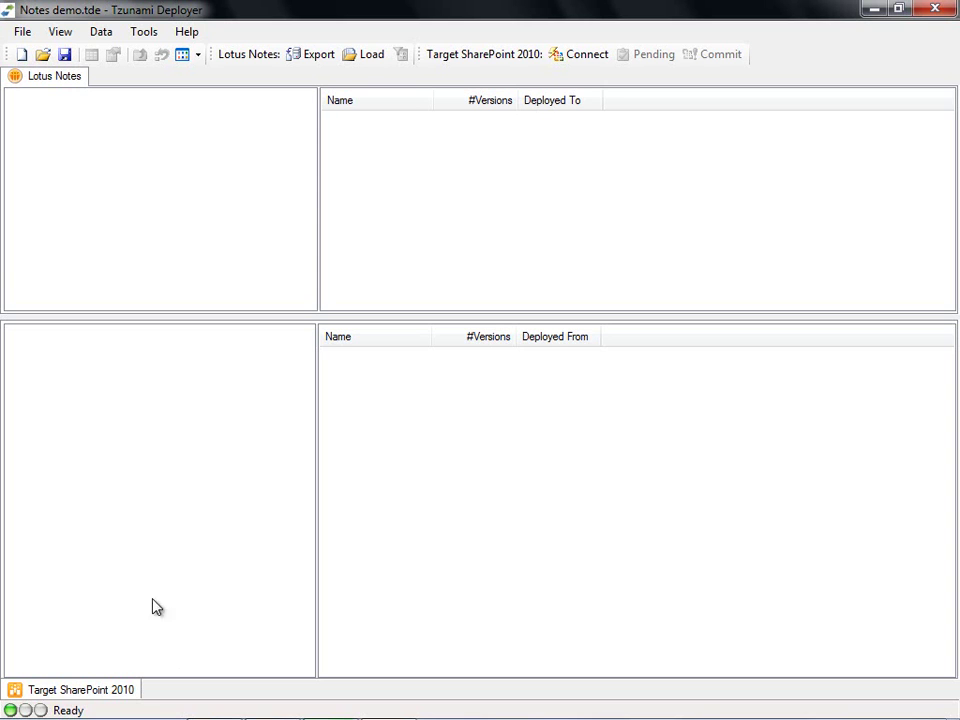
# Step: Load exportData.tdx into the Lotus Notes source under the name 'Data items'
pyautogui.rightClick(240, 222)
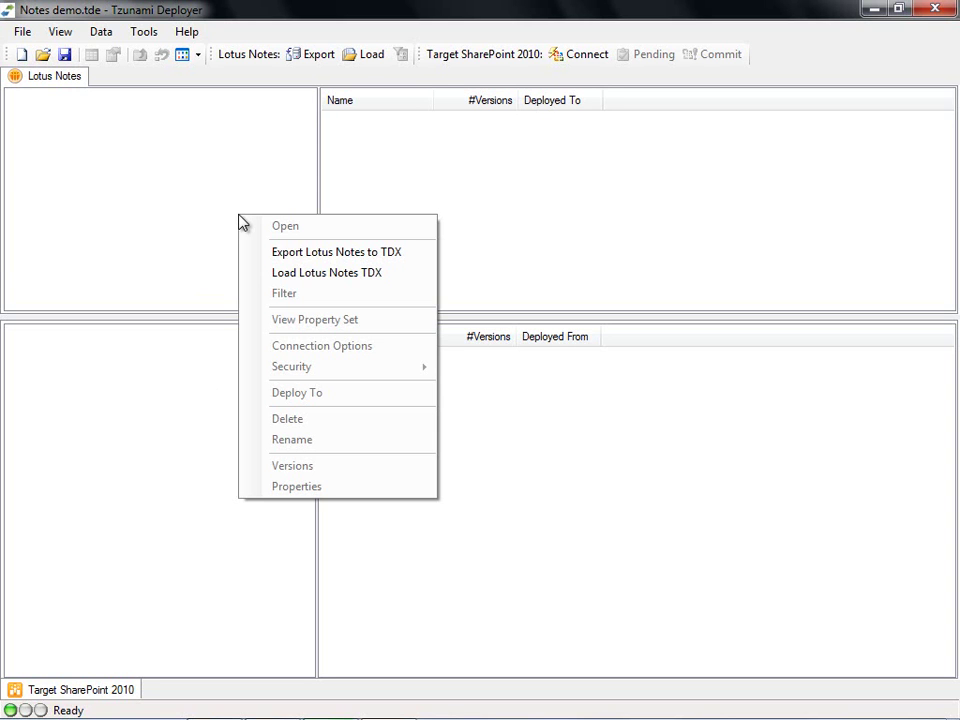
pyautogui.click(428, 283)
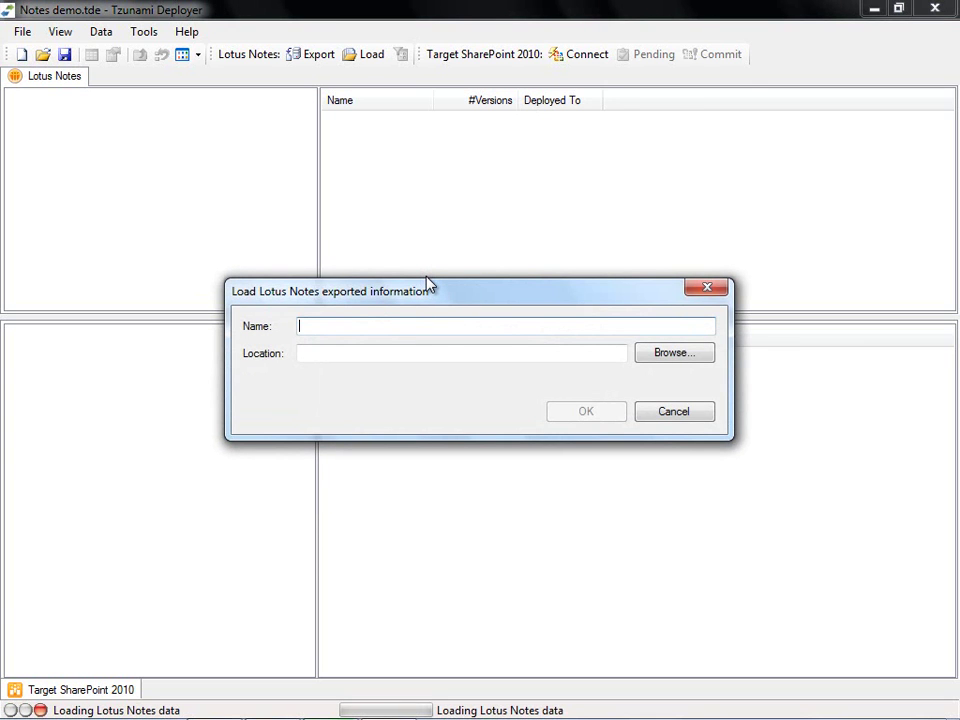
pyautogui.write('Data items')
pyautogui.click(650, 355)
pyautogui.click(433, 362)
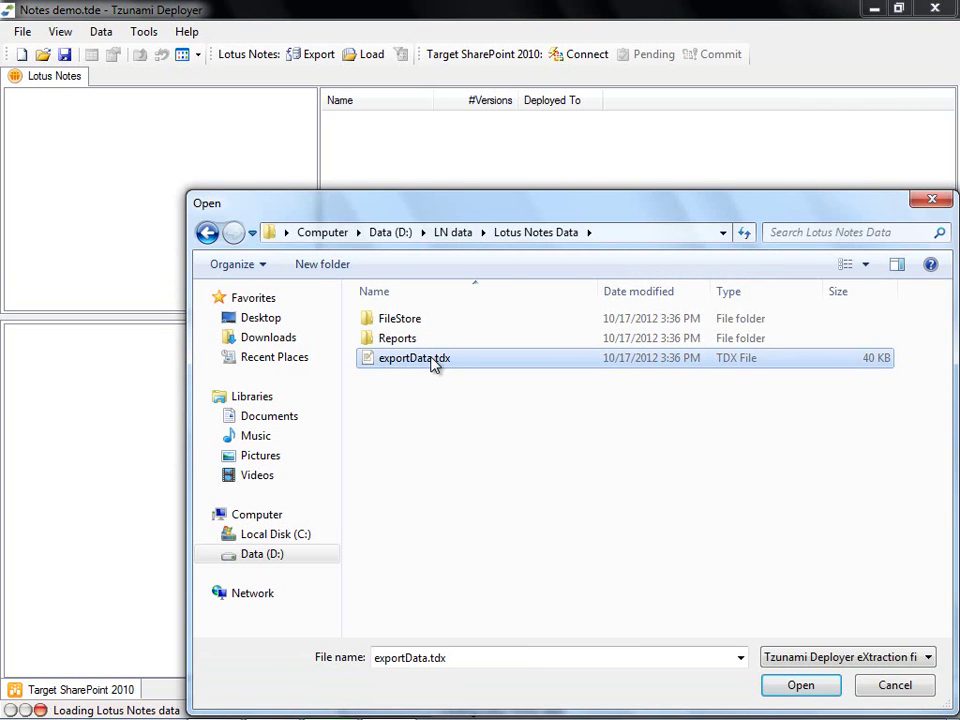
pyautogui.click(800, 686)
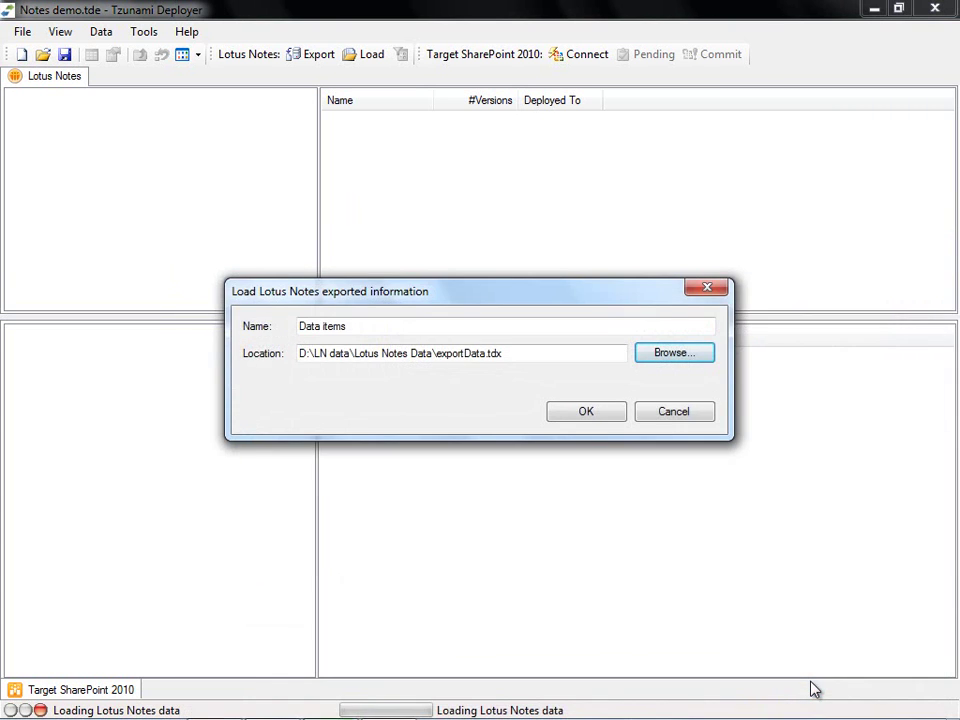
pyautogui.click(587, 412)
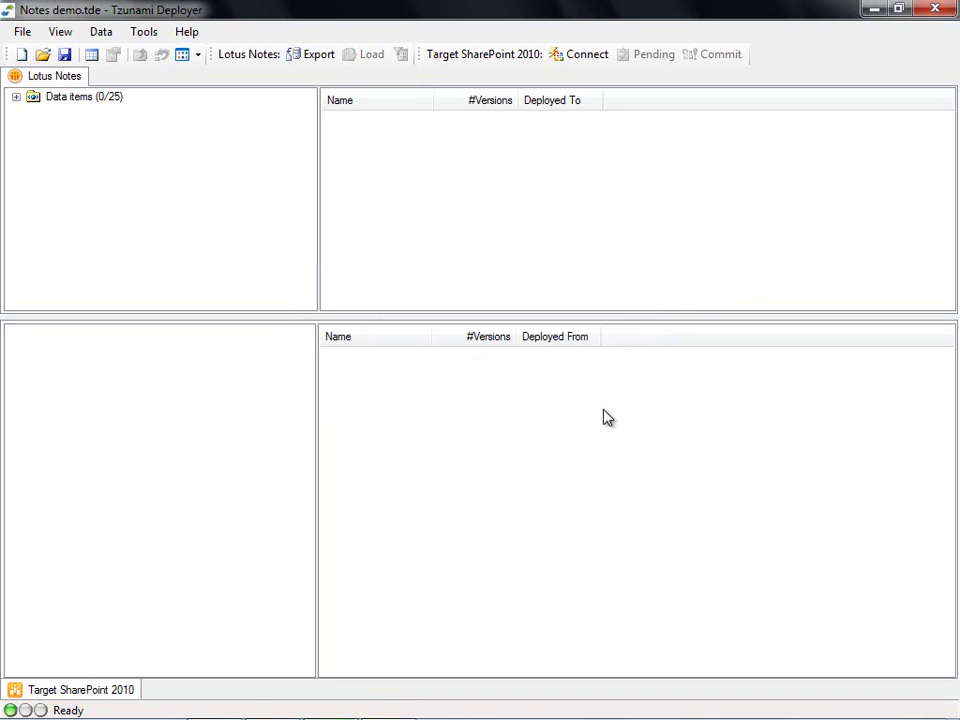
# Step: Expand Data items and Demo, then preview the 8 Contacts and 5 Tasks items
pyautogui.click(16, 97)
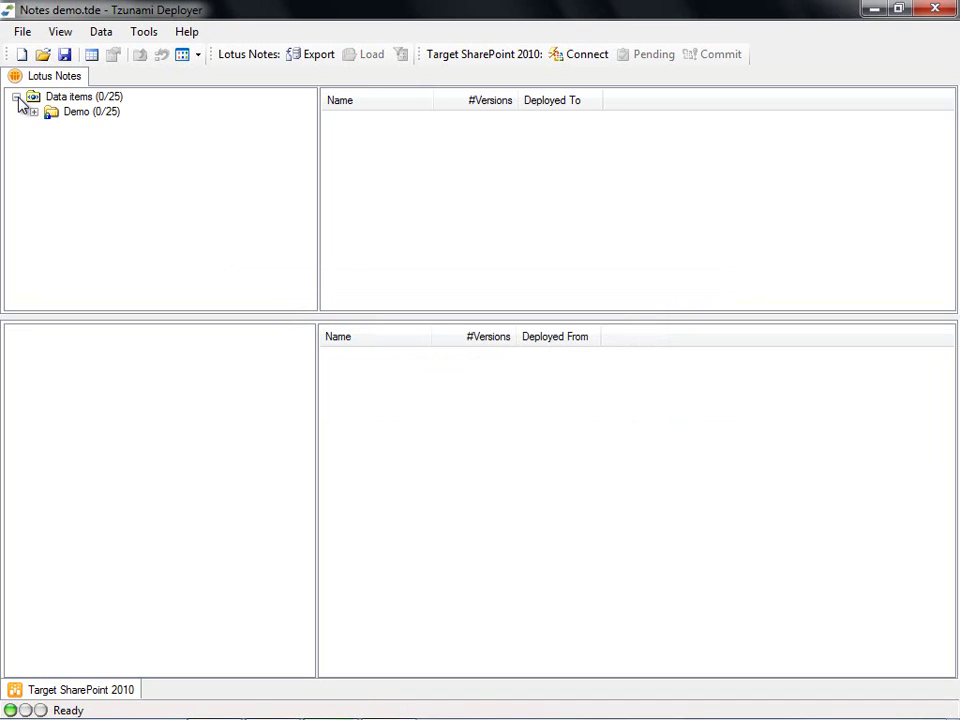
pyautogui.click(34, 113)
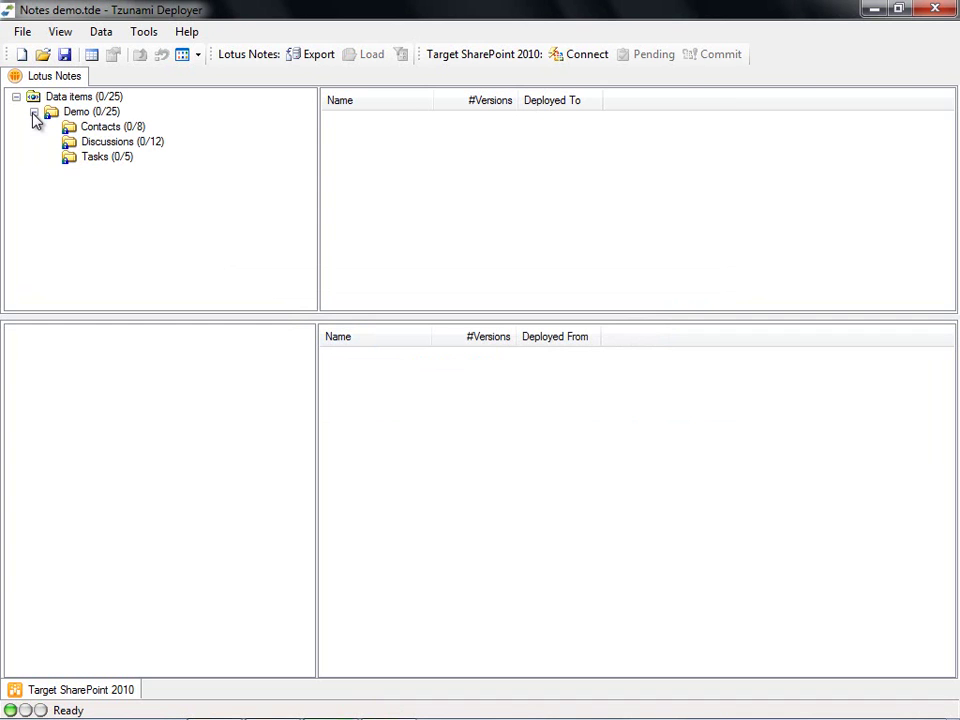
pyautogui.click(100, 127)
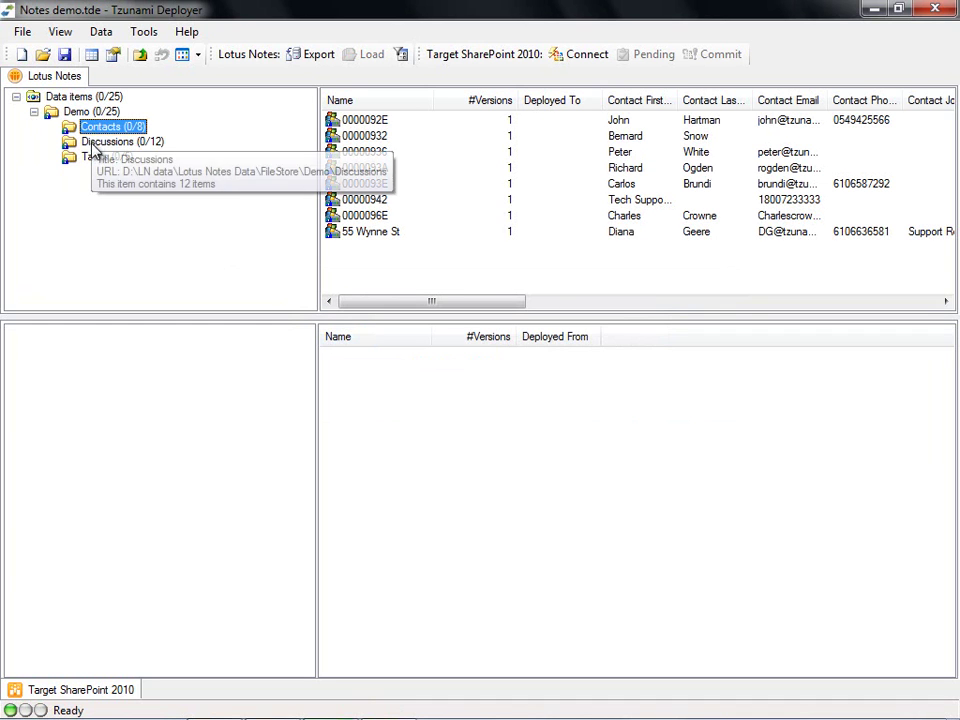
pyautogui.click(96, 158)
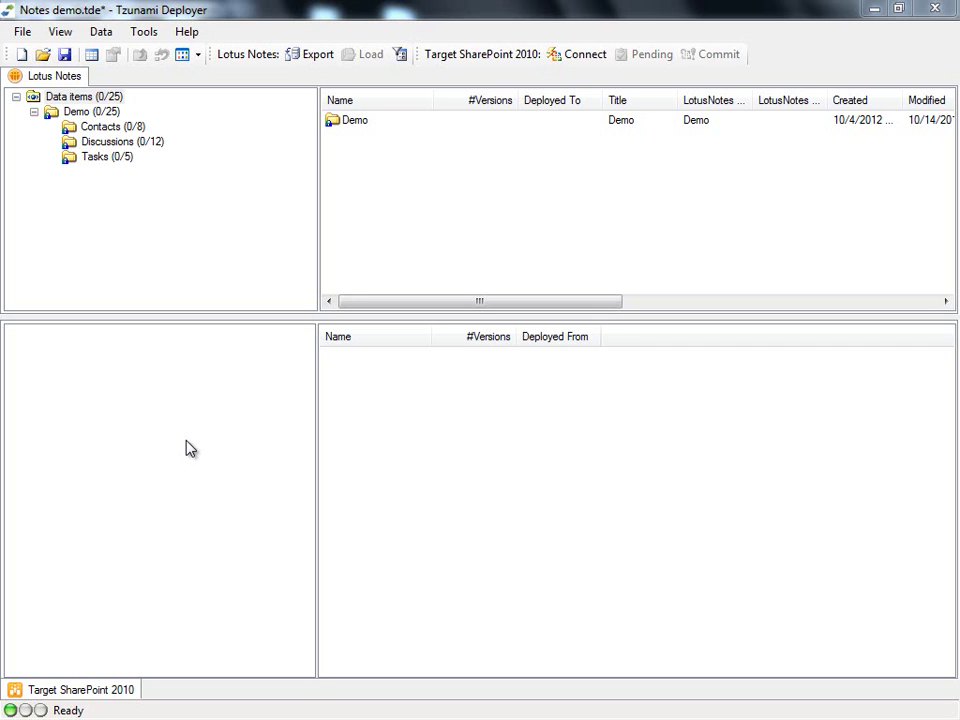
# Step: Connect to SharePoint server sp10f-s1 with the administrator user name and password
pyautogui.rightClick(189, 449)
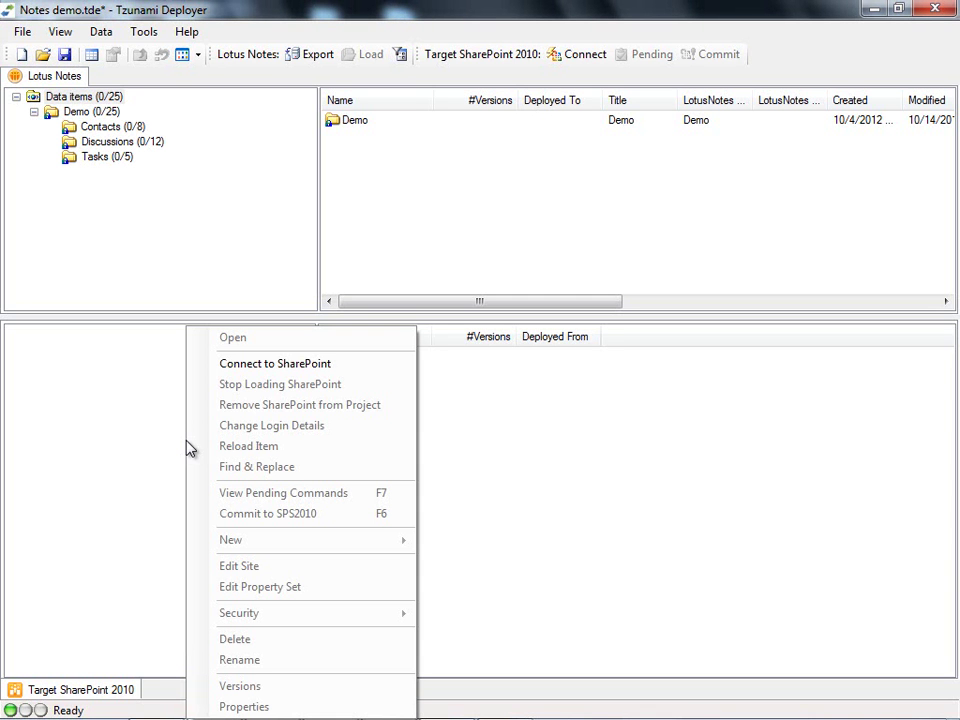
pyautogui.click(368, 372)
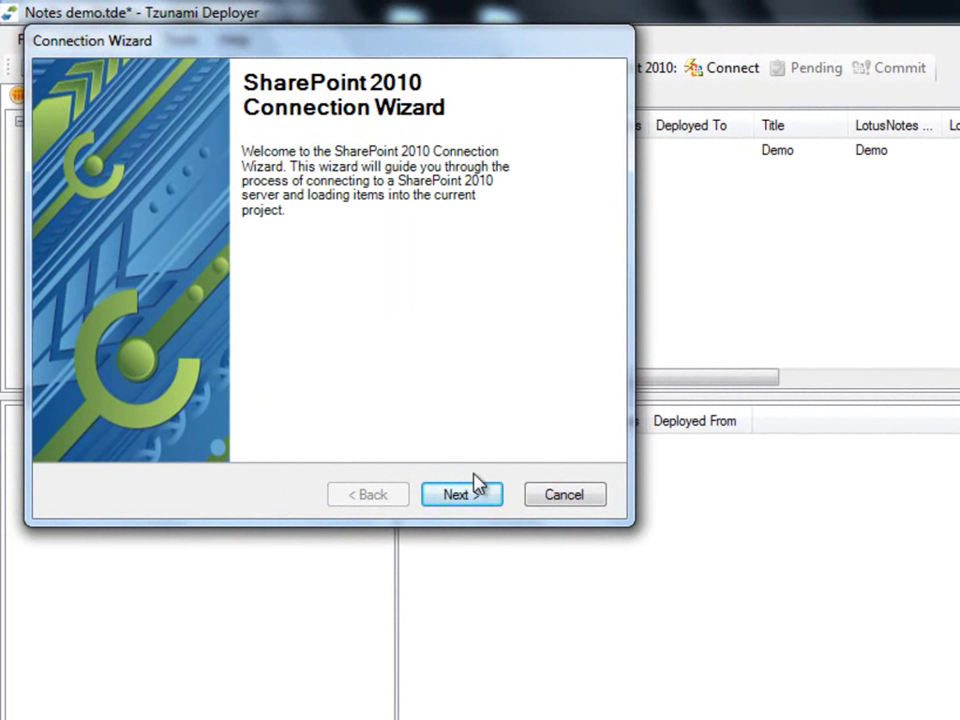
pyautogui.click(478, 493)
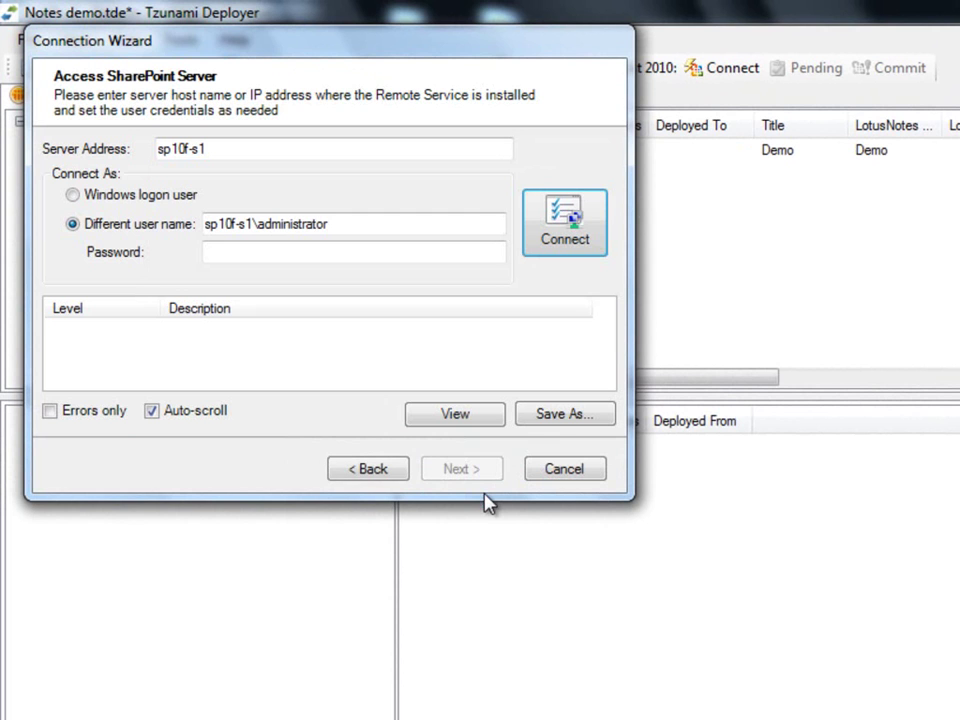
pyautogui.moveTo(214, 150); pyautogui.dragTo(130, 148)
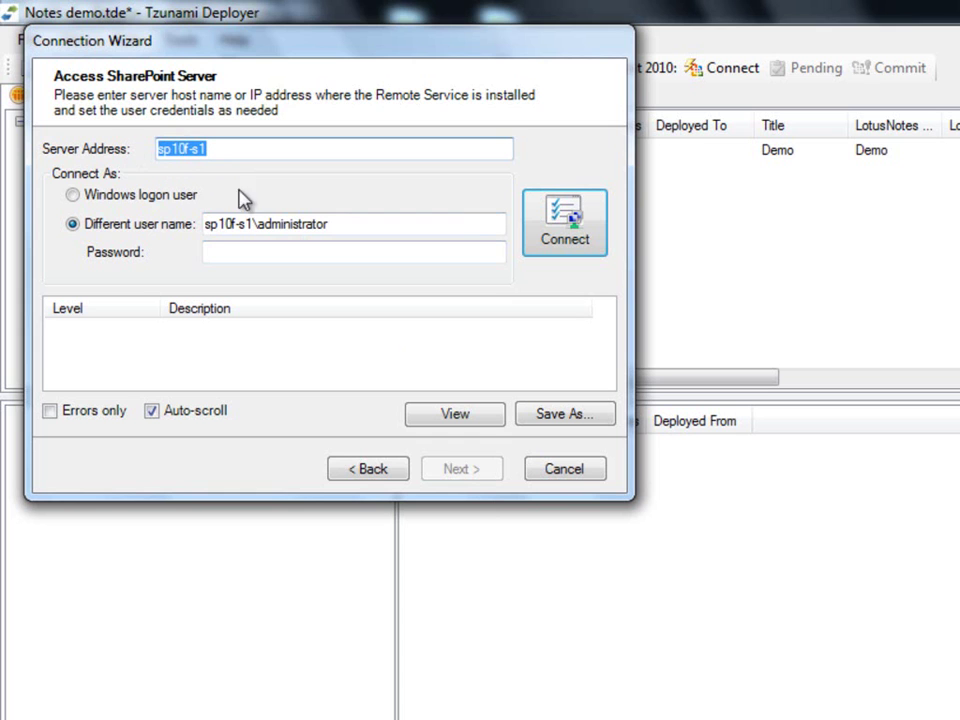
pyautogui.moveTo(343, 220); pyautogui.dragTo(183, 210)
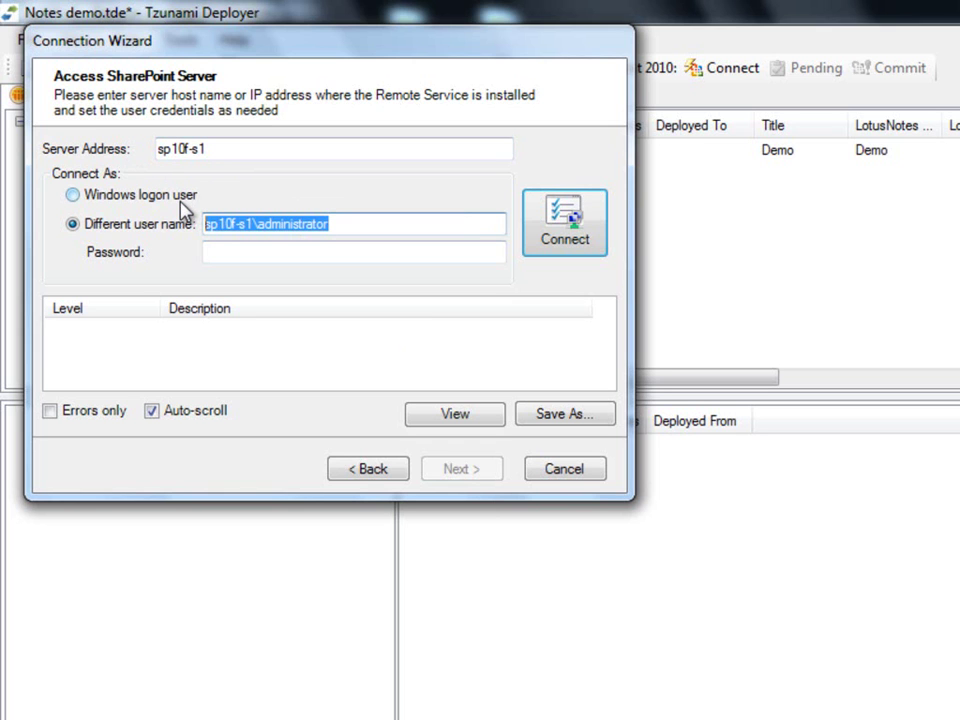
pyautogui.click(224, 255)
pyautogui.write('**********')
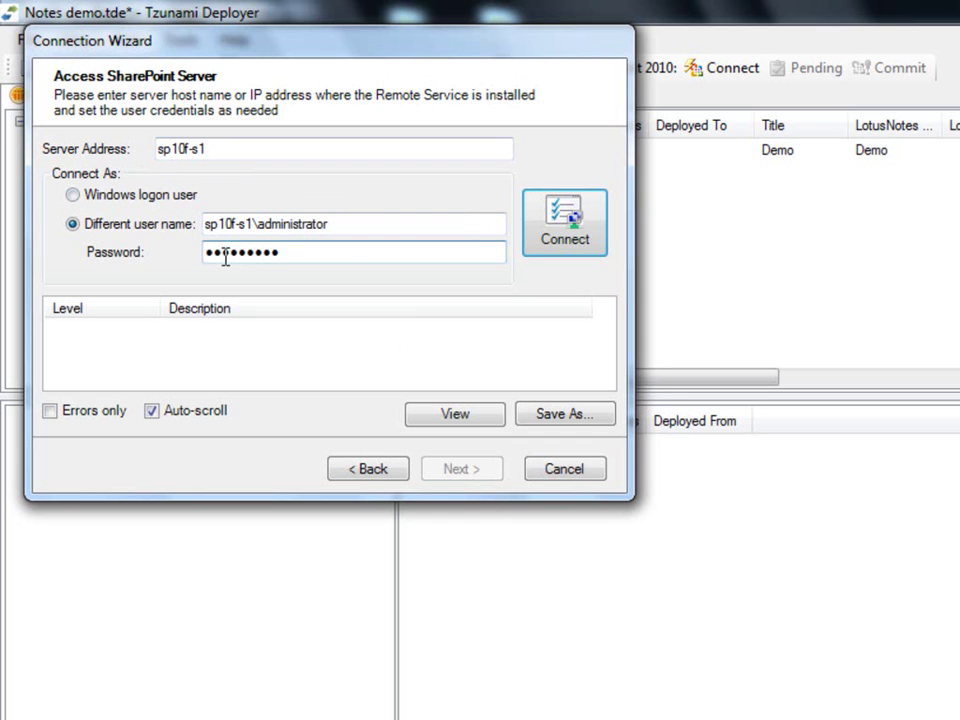
pyautogui.click(595, 224)
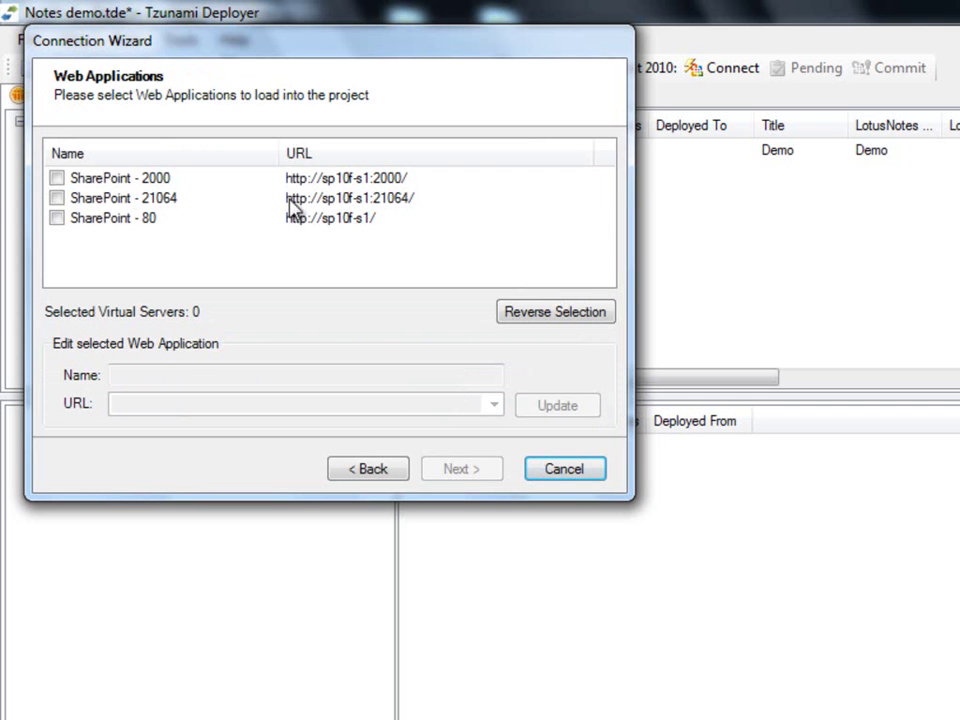
# Step: Select the SharePoint - 2000 web application and check its Demo site collection
pyautogui.click(56, 178)
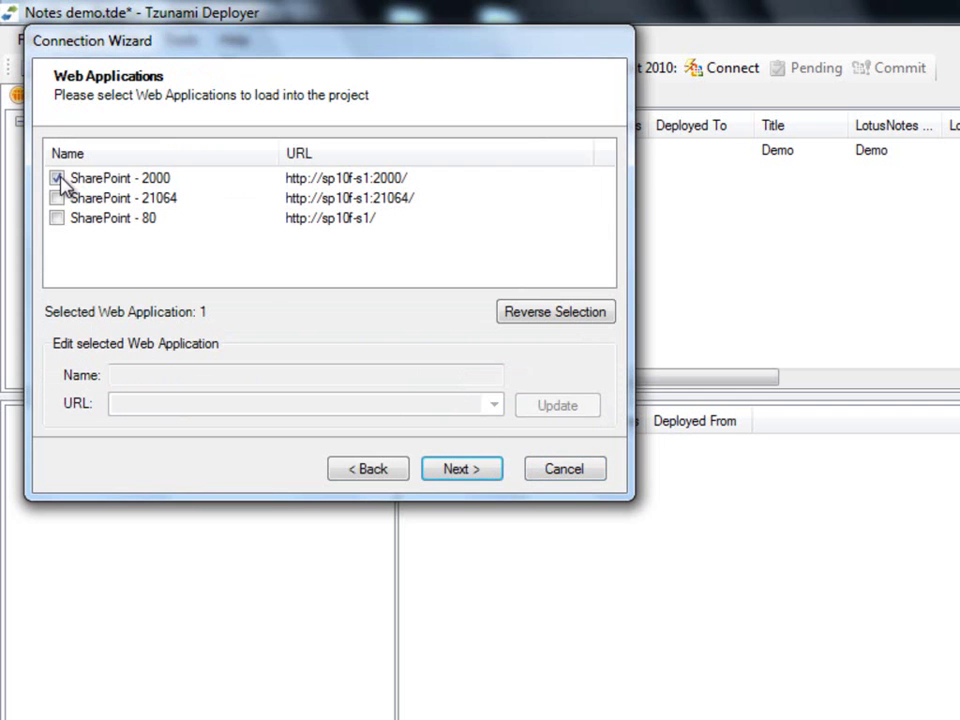
pyautogui.click(497, 471)
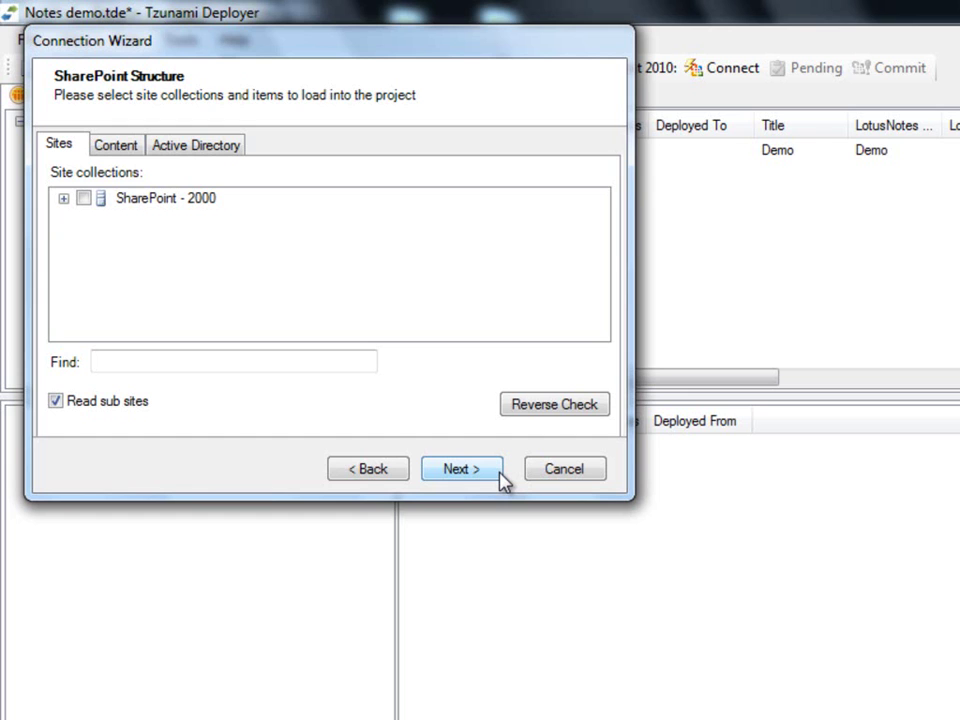
pyautogui.click(64, 199)
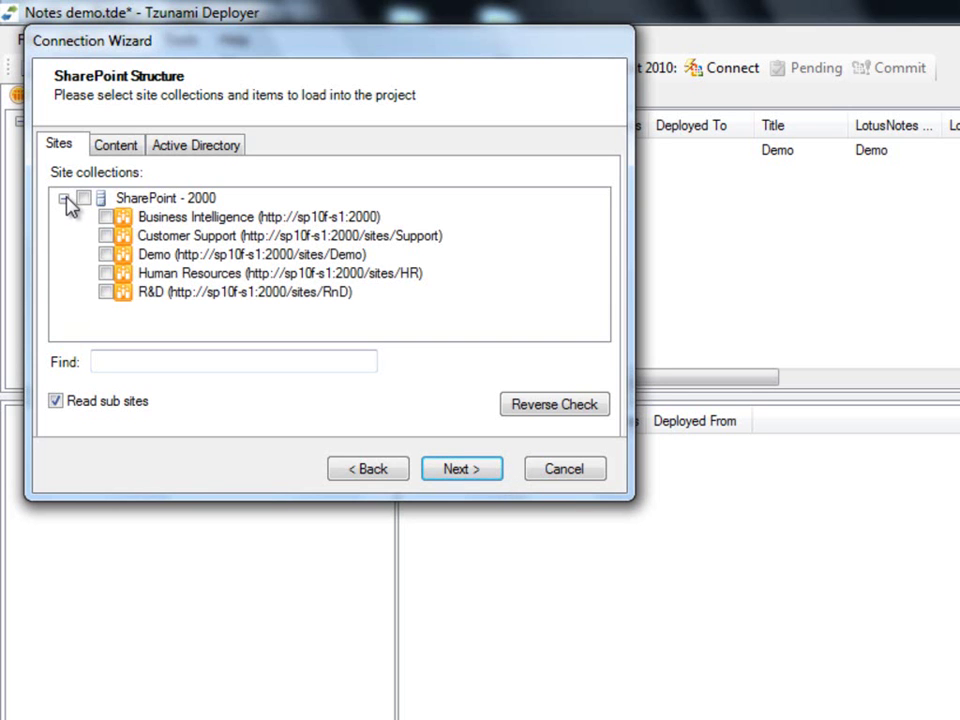
pyautogui.click(106, 254)
# Step: Keep content loading at All lists with All item versions, then bring up the Active Directory users-and-groups settings
pyautogui.click(130, 157)
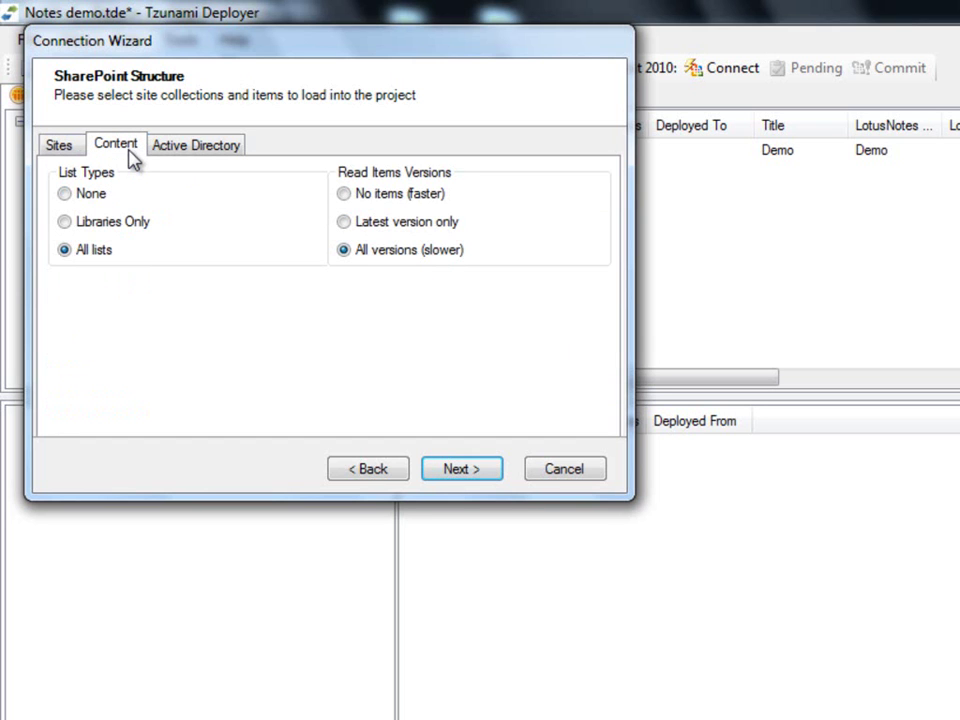
pyautogui.click(64, 194)
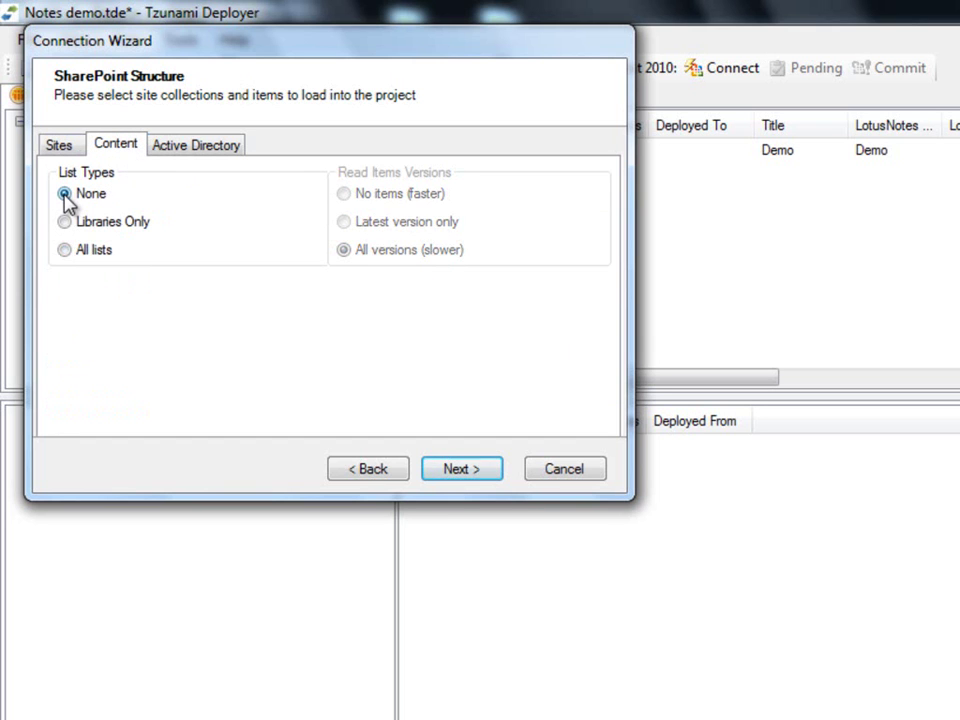
pyautogui.click(64, 222)
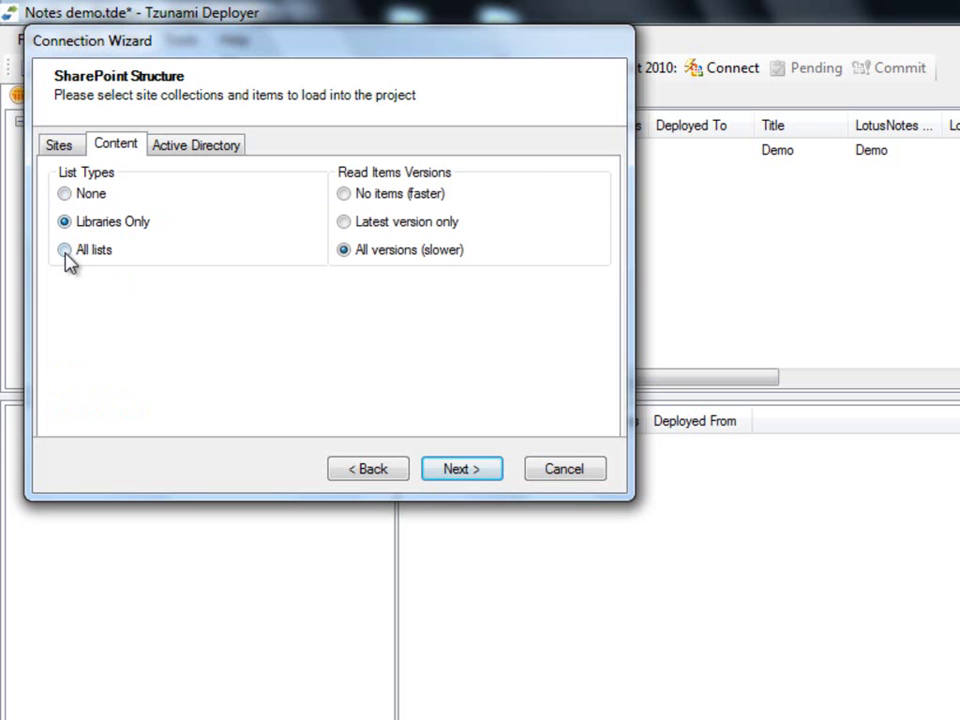
pyautogui.click(65, 251)
pyautogui.click(346, 195)
pyautogui.click(350, 230)
pyautogui.click(345, 251)
pyautogui.click(238, 156)
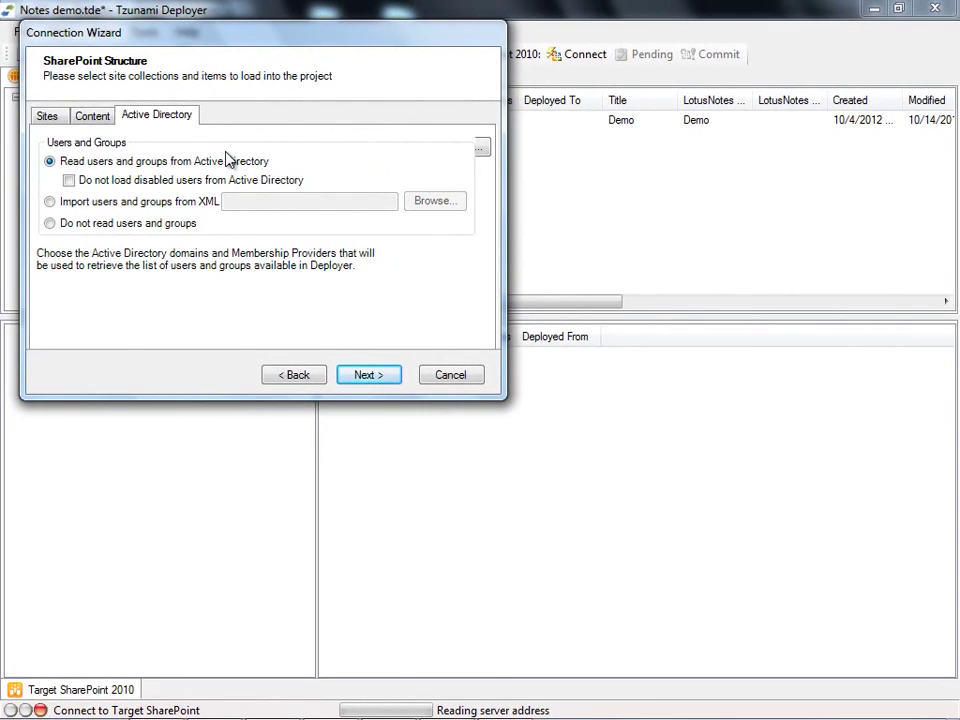
# Step: Finish the Connection Wizard and load the SharePoint - 2000 tree with its 12 items
pyautogui.click(395, 373)
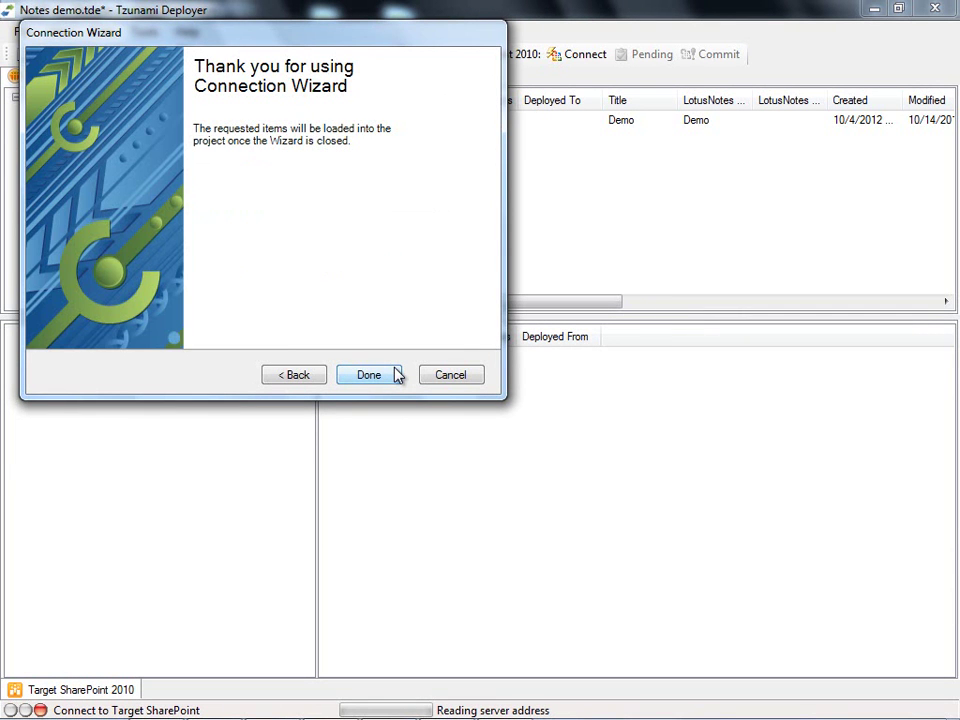
pyautogui.click(393, 374)
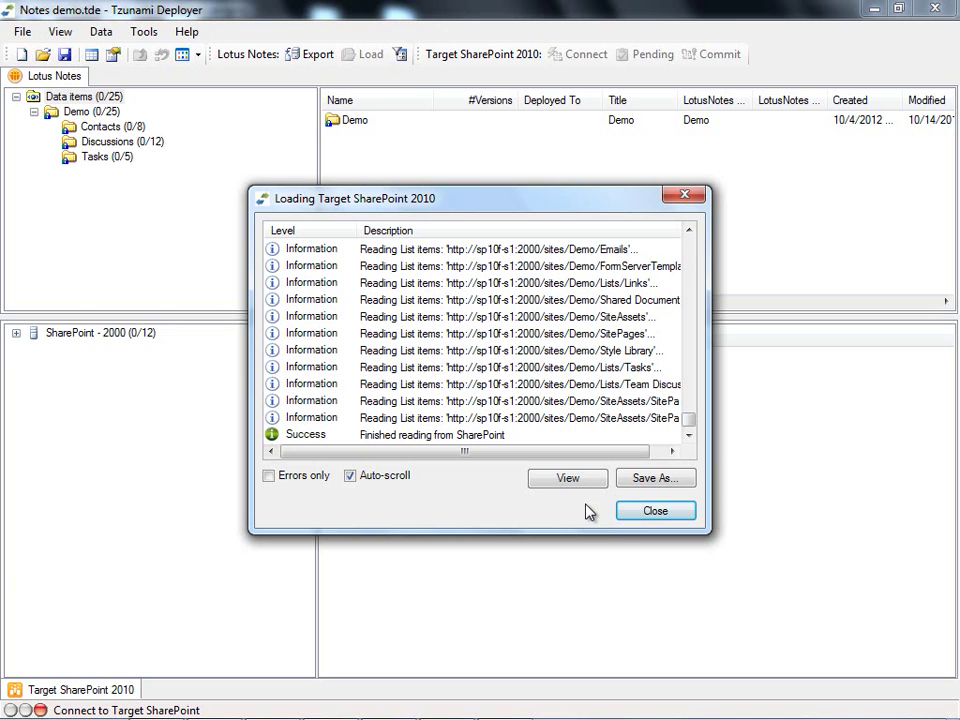
pyautogui.click(697, 518)
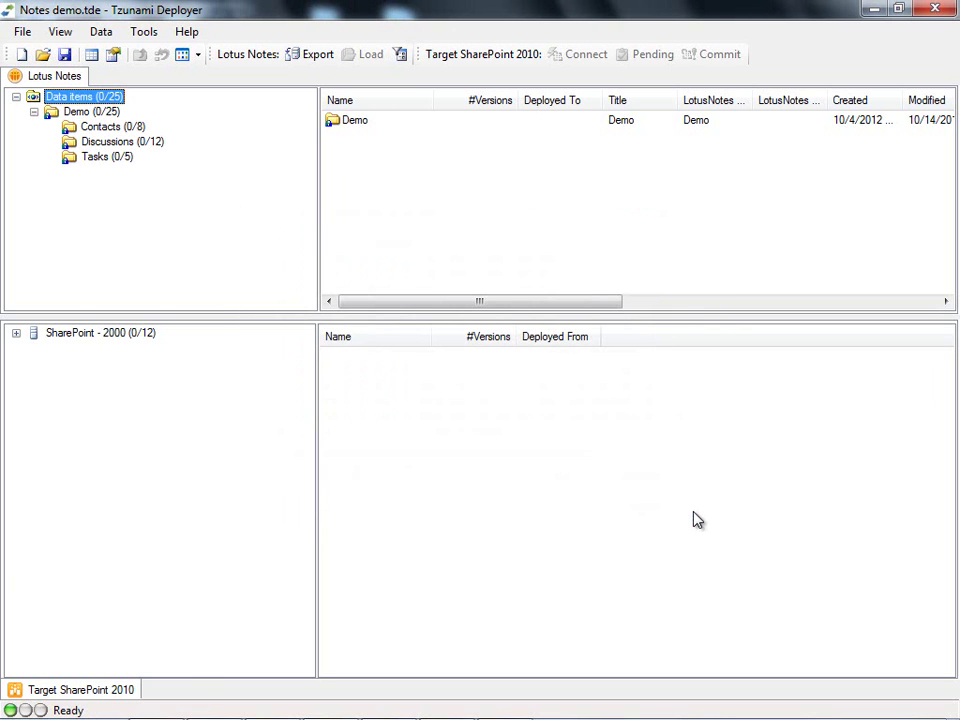
# Step: Expand SharePoint - 2000 and show the Demo (0/12) site's lists and libraries
pyautogui.click(16, 334)
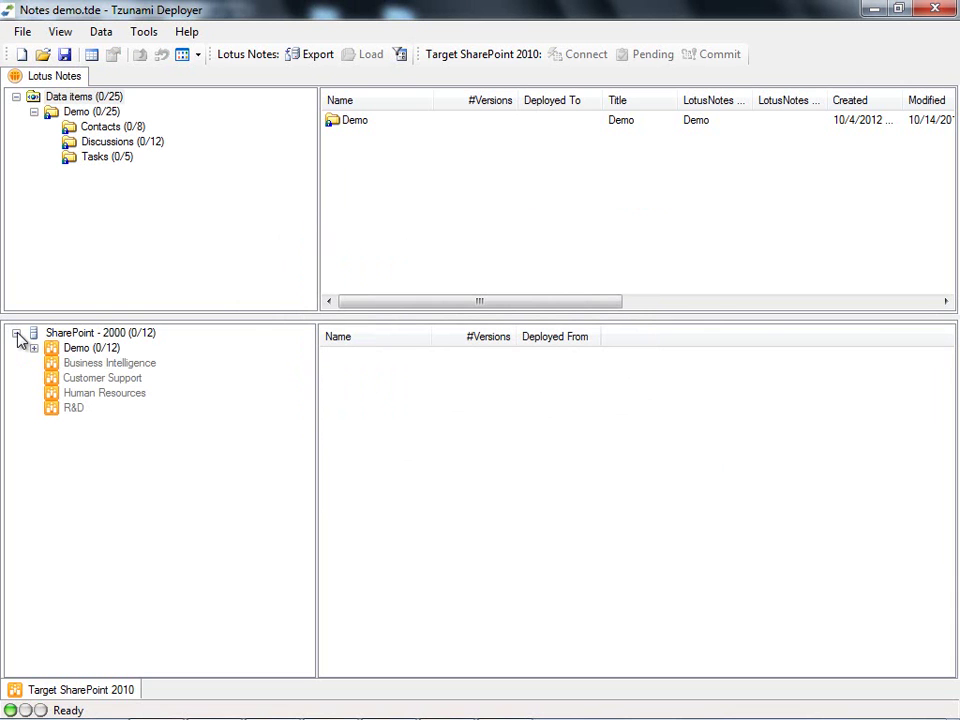
pyautogui.click(72, 350)
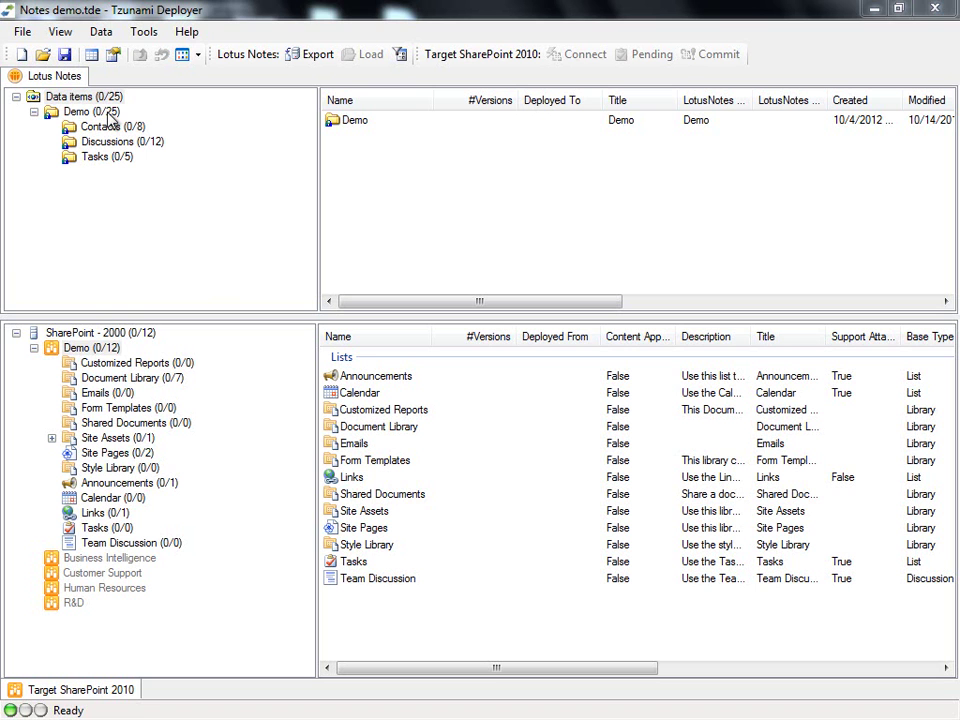
# Step: Deploy the Notes Demo folder onto SharePoint Demo without security, keeping default global settings
pyautogui.moveTo(110, 118); pyautogui.dragTo(112, 358)
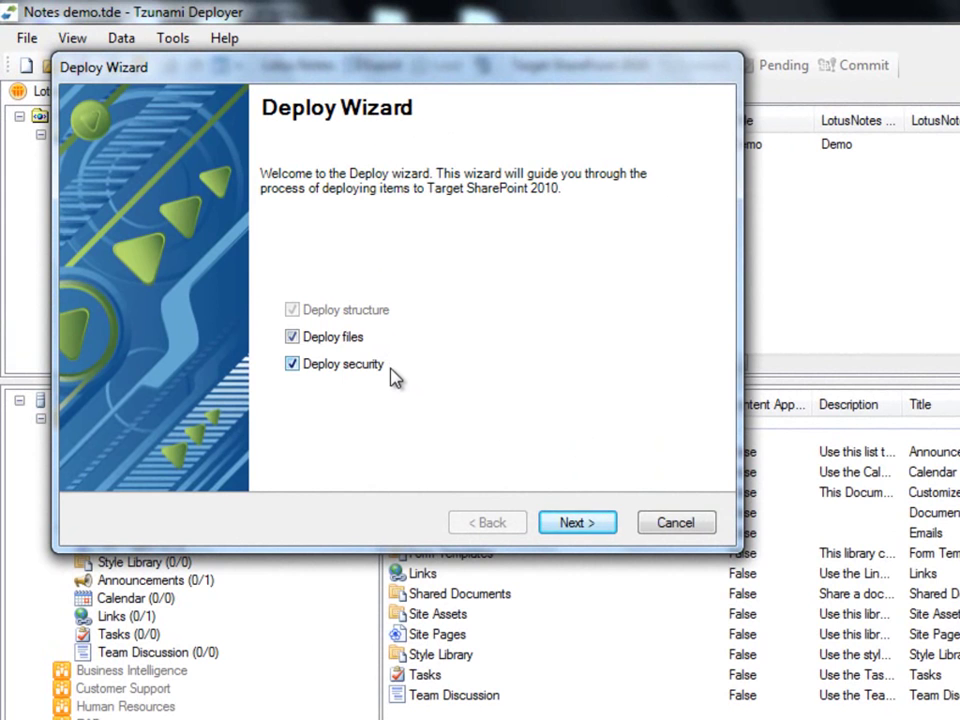
pyautogui.click(318, 366)
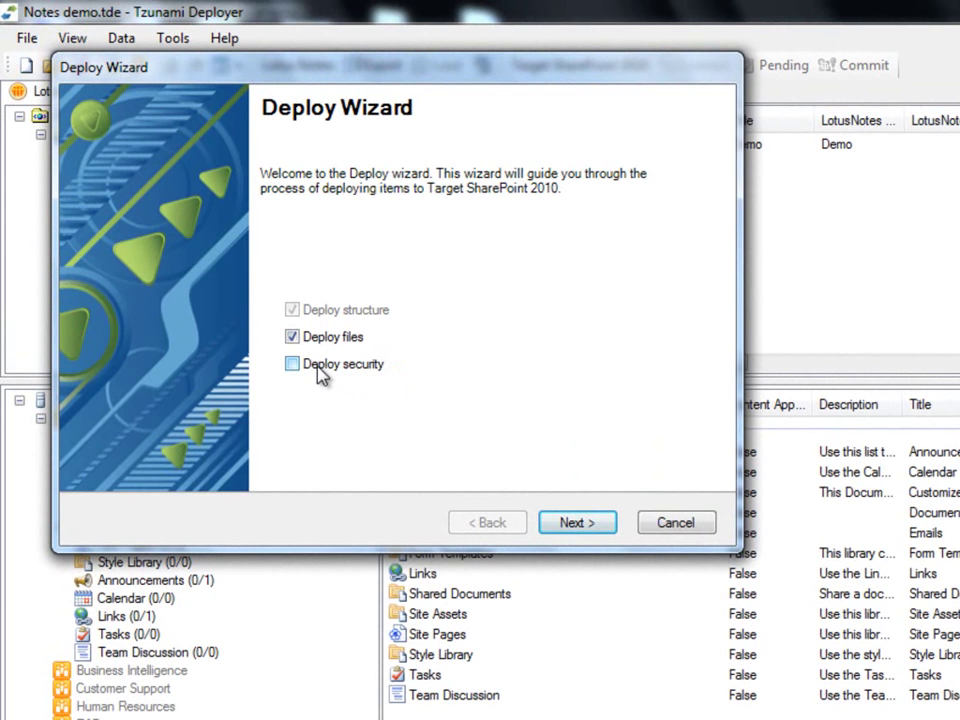
pyautogui.click(613, 524)
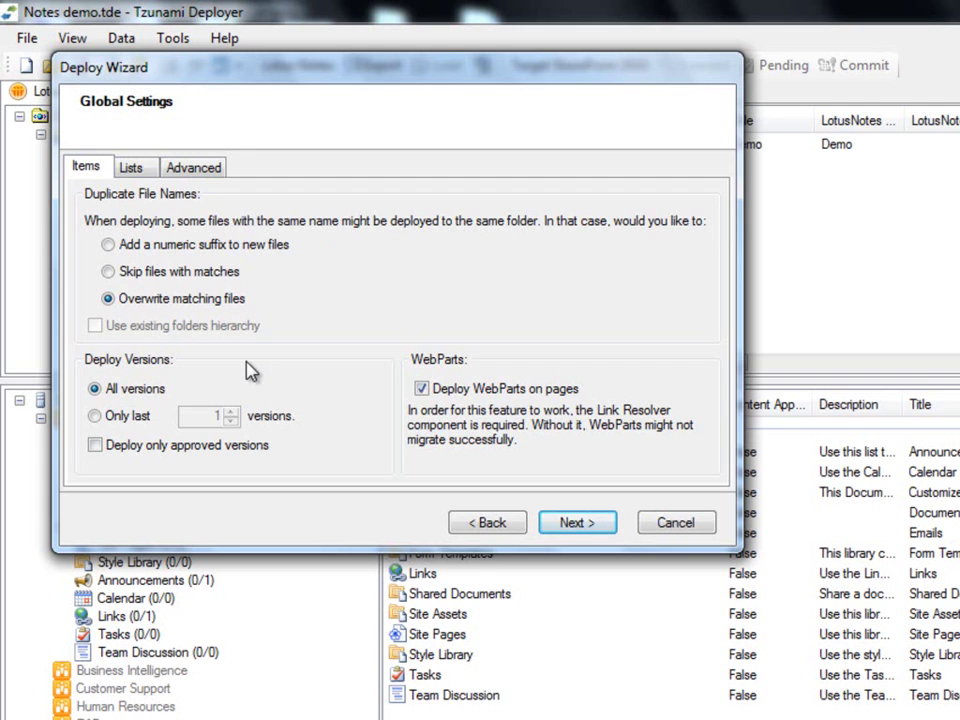
pyautogui.click(155, 168)
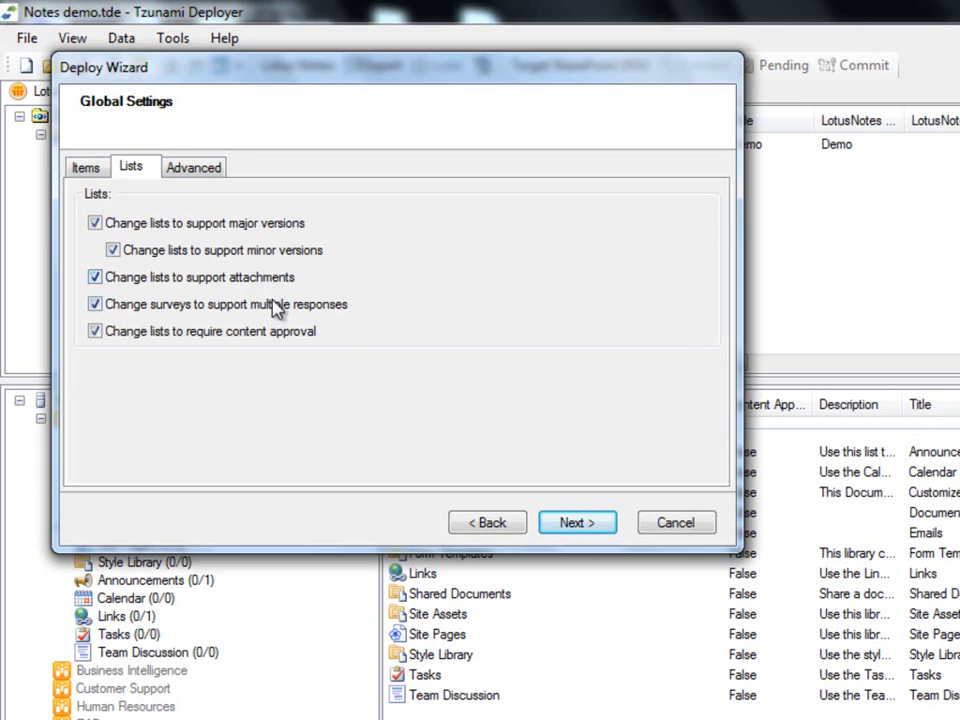
pyautogui.click(605, 527)
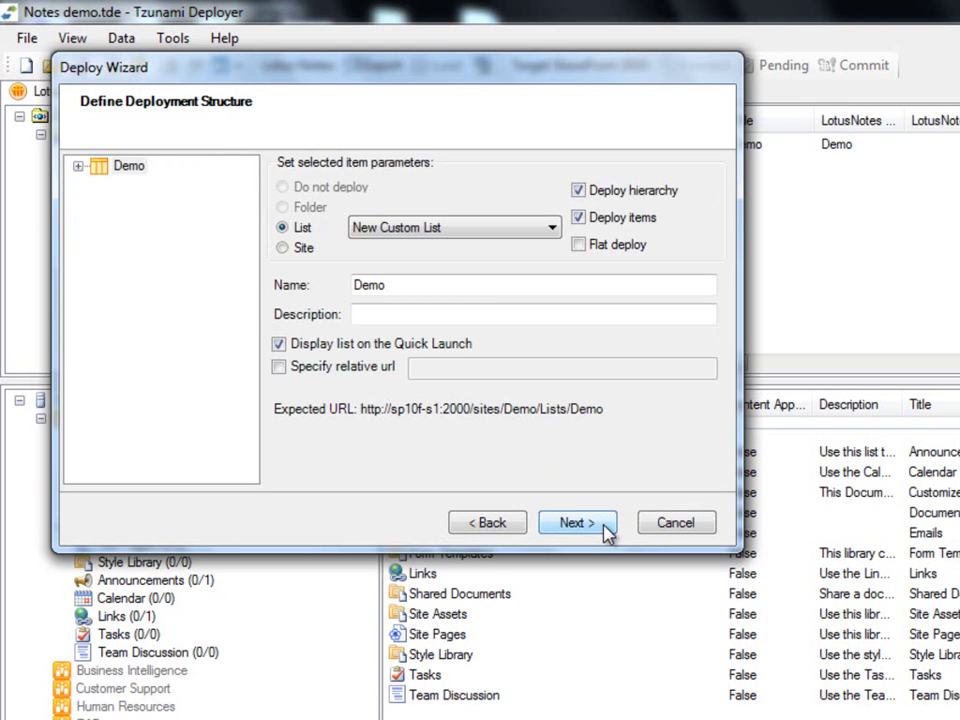
# Step: Expand Demo, switch it to deploy as a site, and bring up the site template choices
pyautogui.click(78, 167)
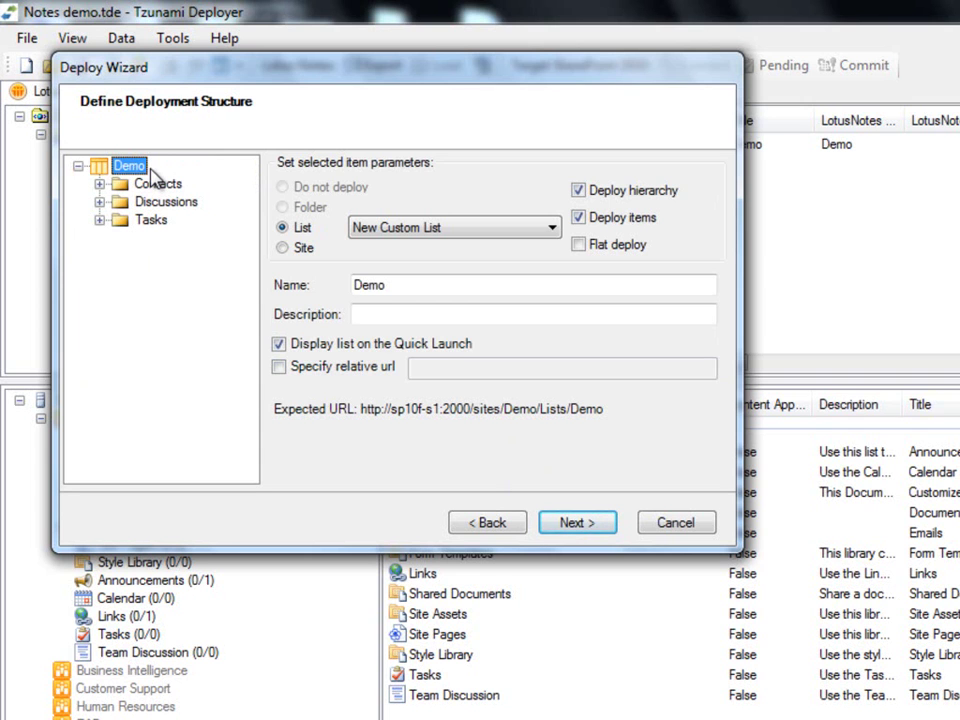
pyautogui.click(283, 250)
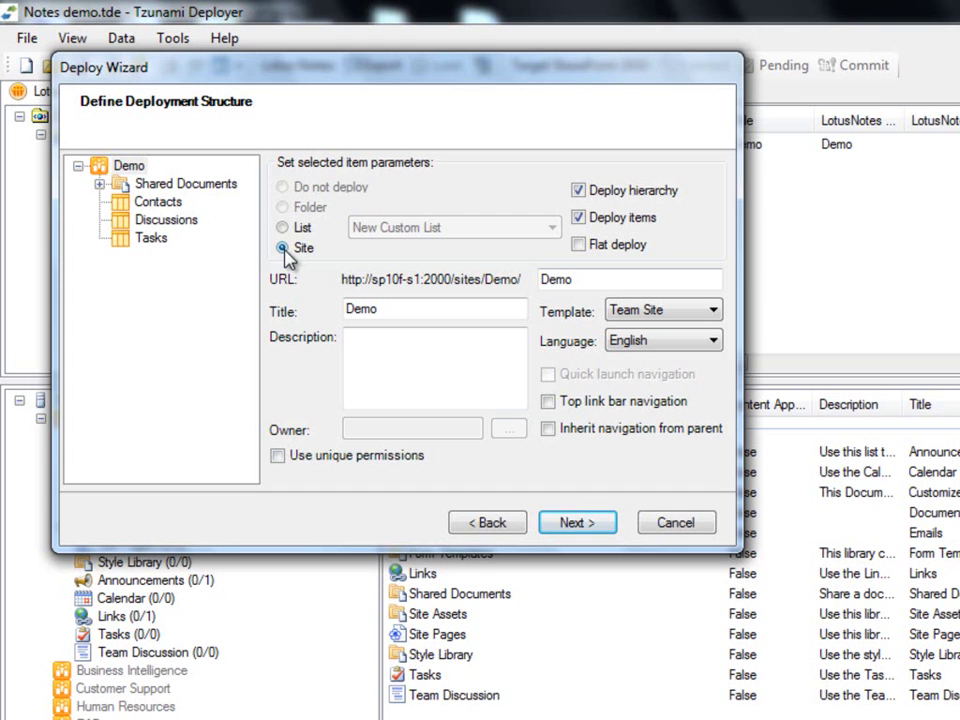
pyautogui.click(709, 312)
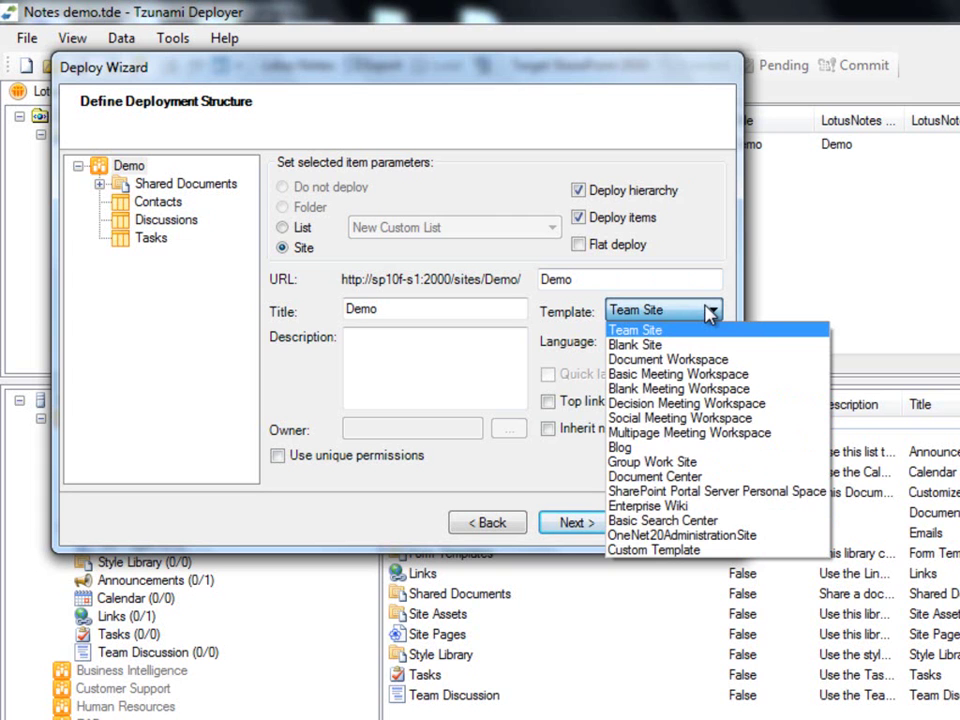
# Step: Base the Demo site on Custom Template and make Contacts a new contacts list
pyautogui.click(711, 552)
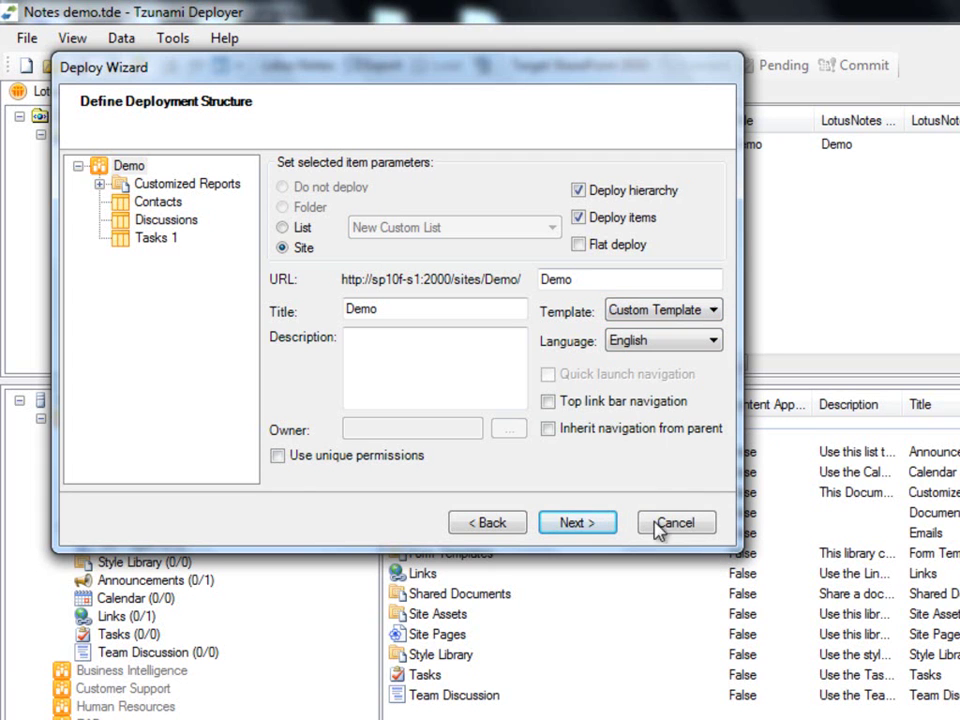
pyautogui.click(172, 205)
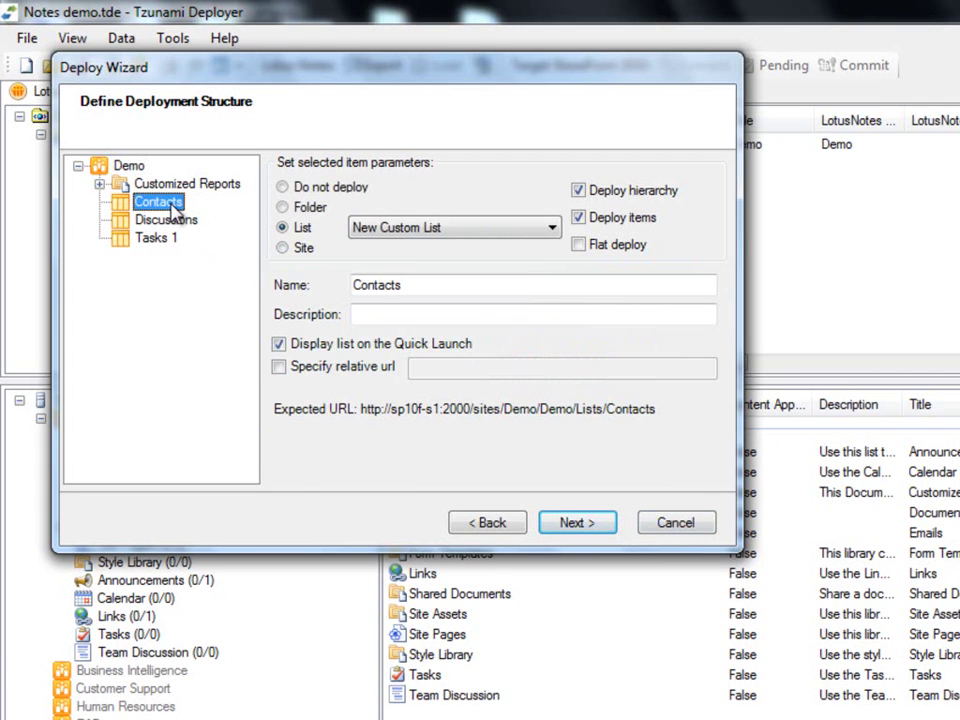
pyautogui.click(455, 228)
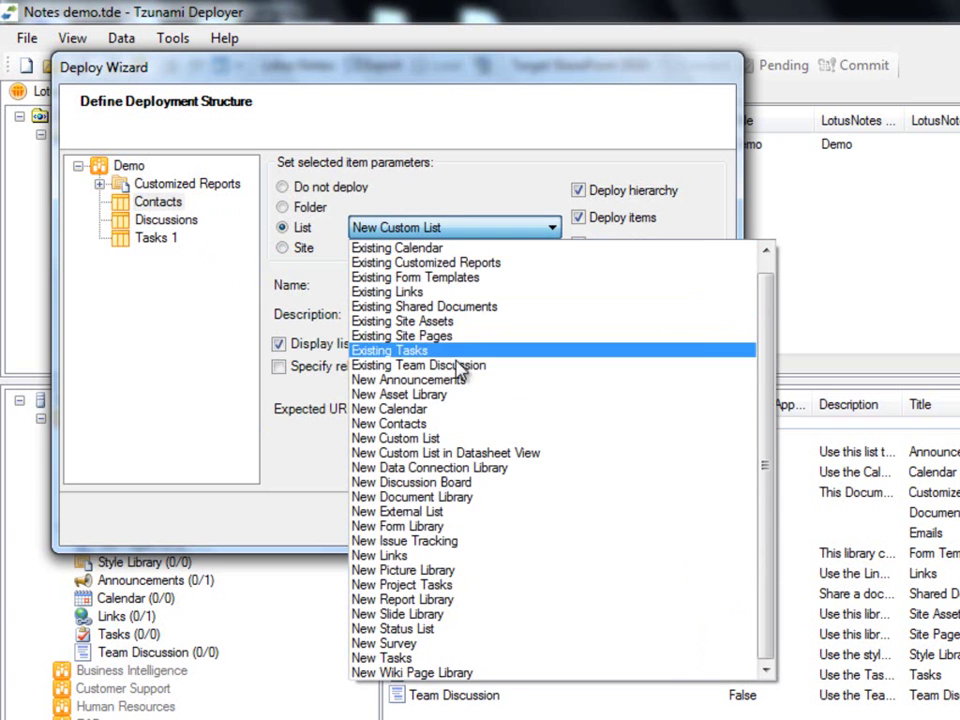
pyautogui.click(395, 424)
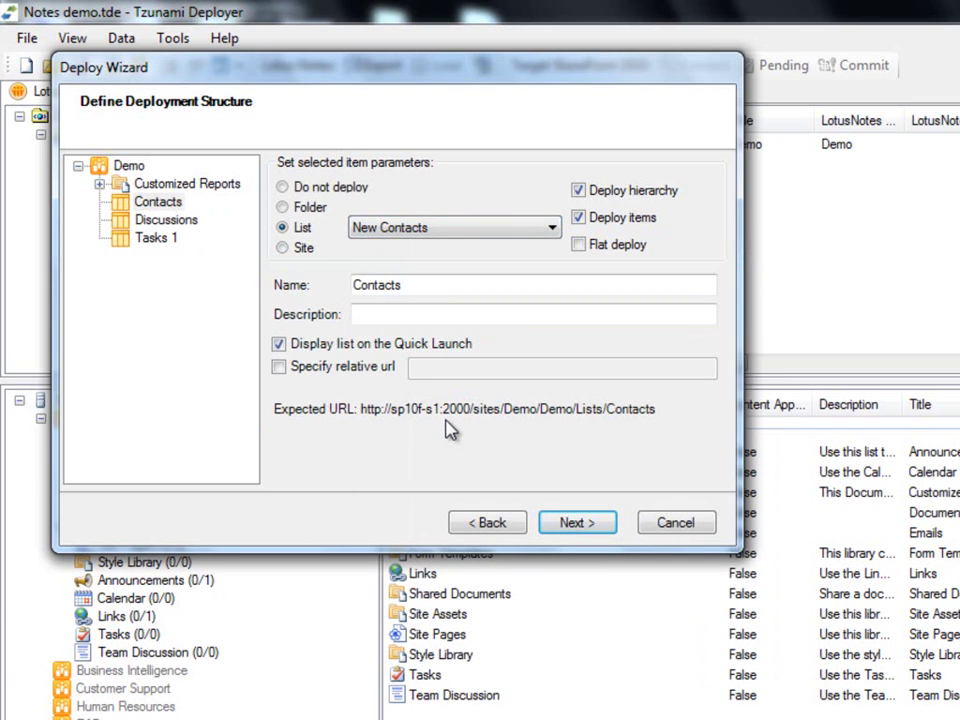
# Step: Deploy Discussions into the existing Team Discussion and Tasks 1 as a new tasks list
pyautogui.click(180, 225)
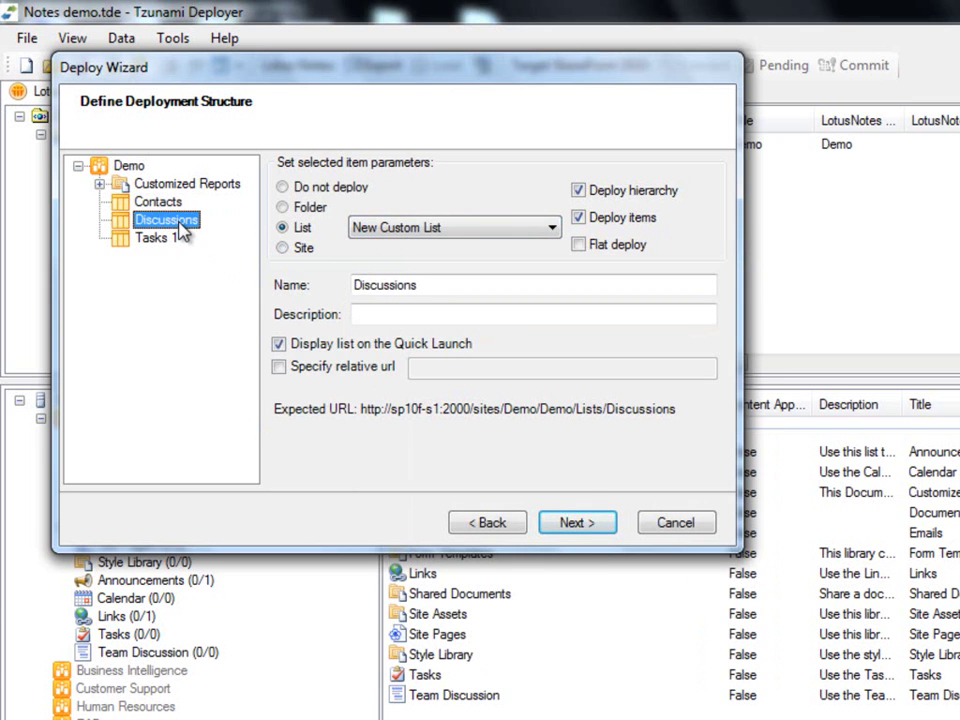
pyautogui.click(400, 228)
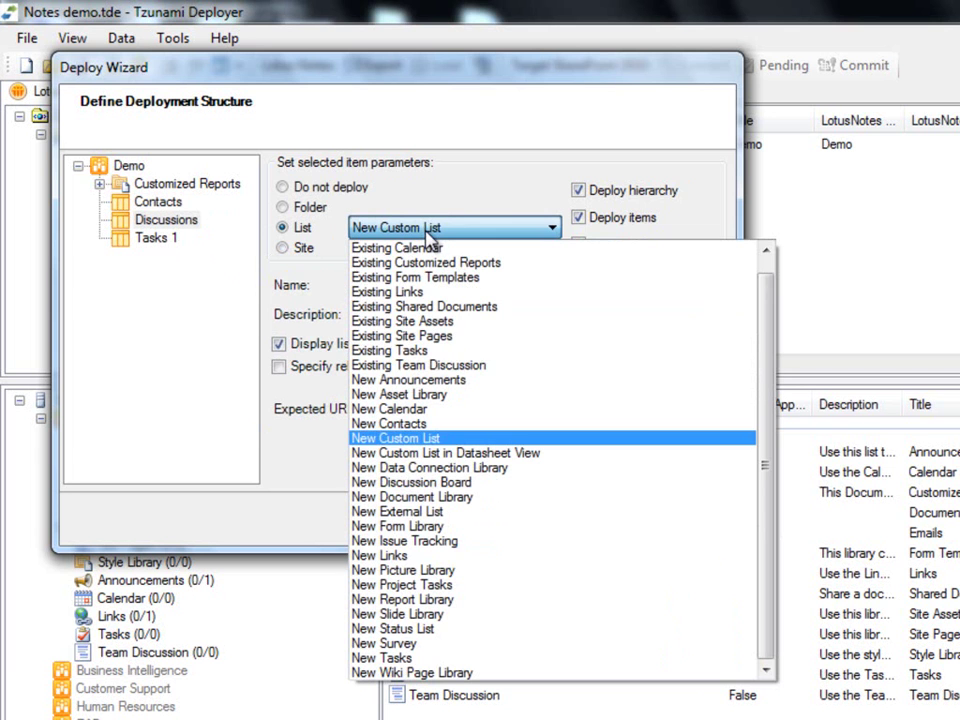
pyautogui.click(439, 365)
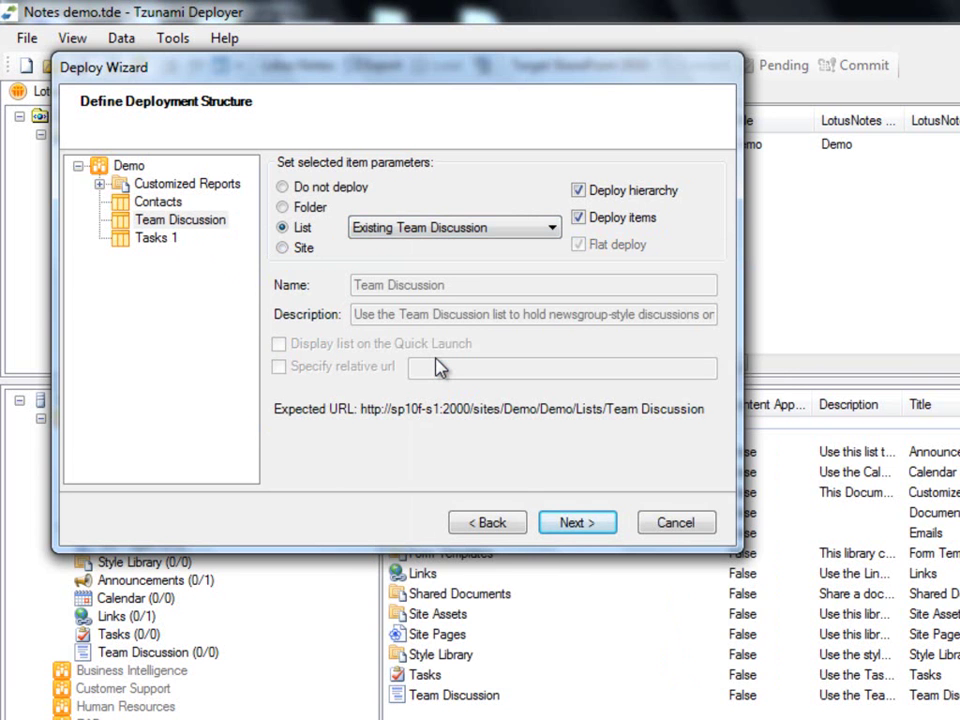
pyautogui.click(156, 240)
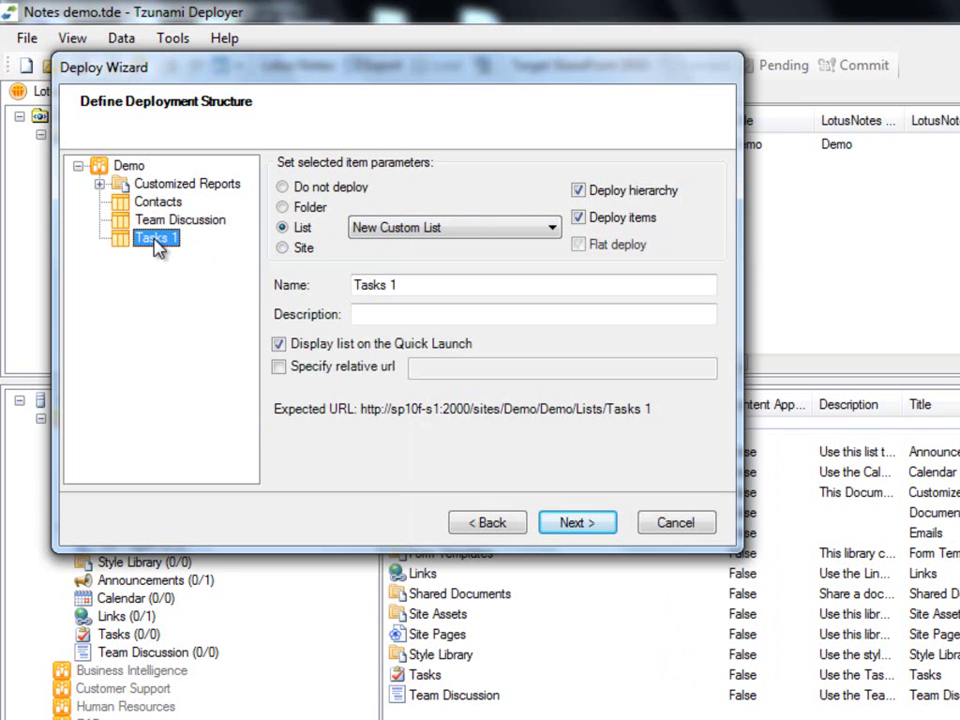
pyautogui.click(468, 228)
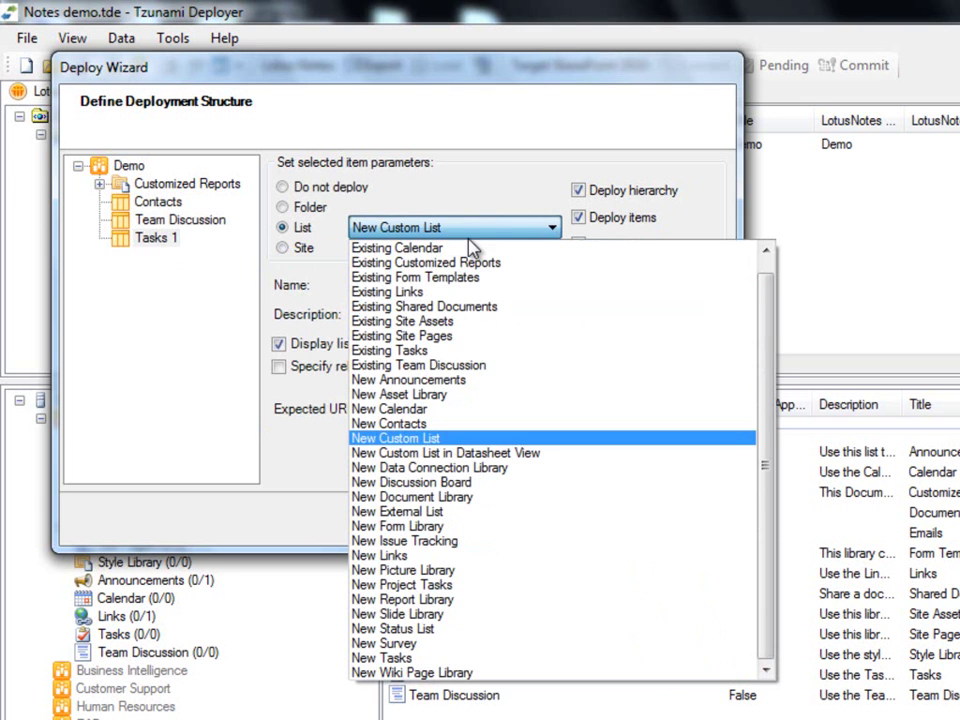
pyautogui.click(385, 658)
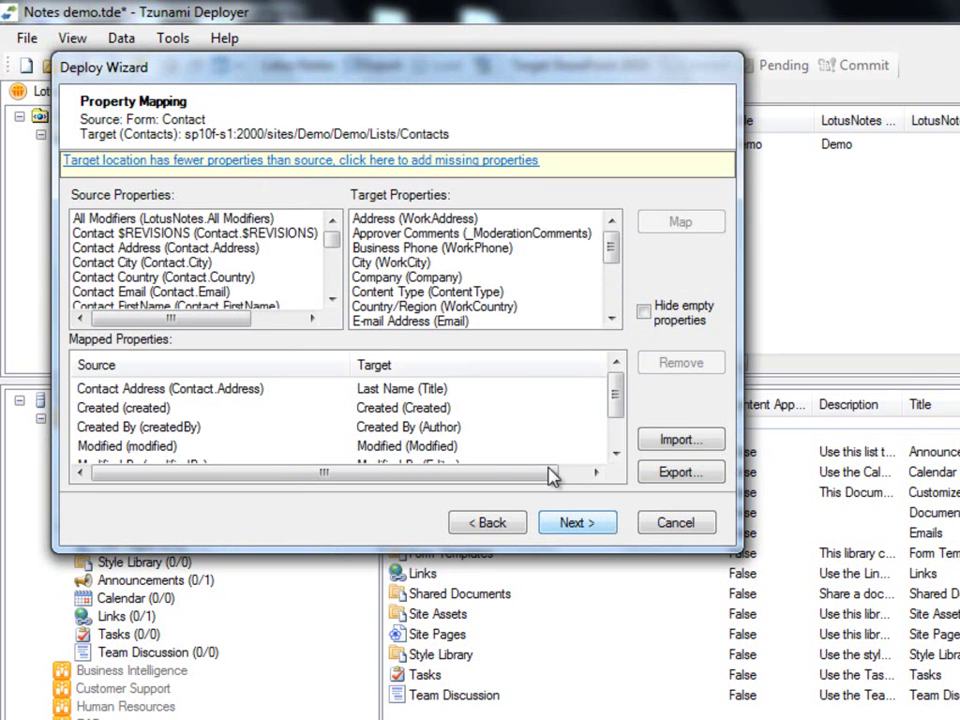
# Step: Map the Contact Address property to Address (WorkAddress)
pyautogui.moveTo(336, 242)
pyautogui.mouseDown()
pyautogui.moveTo(338, 288)
pyautogui.moveTo(333, 231)
pyautogui.mouseUp()
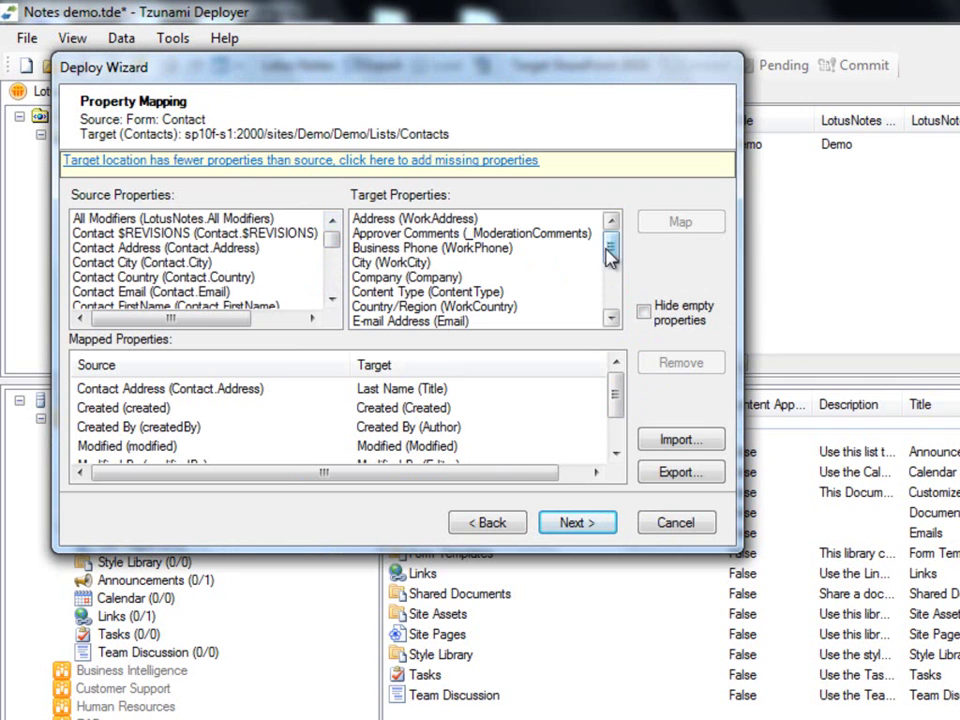
pyautogui.moveTo(617, 257)
pyautogui.mouseDown()
pyautogui.moveTo(627, 300)
pyautogui.moveTo(612, 238)
pyautogui.mouseUp()
pyautogui.click(433, 410)
pyautogui.click(450, 447)
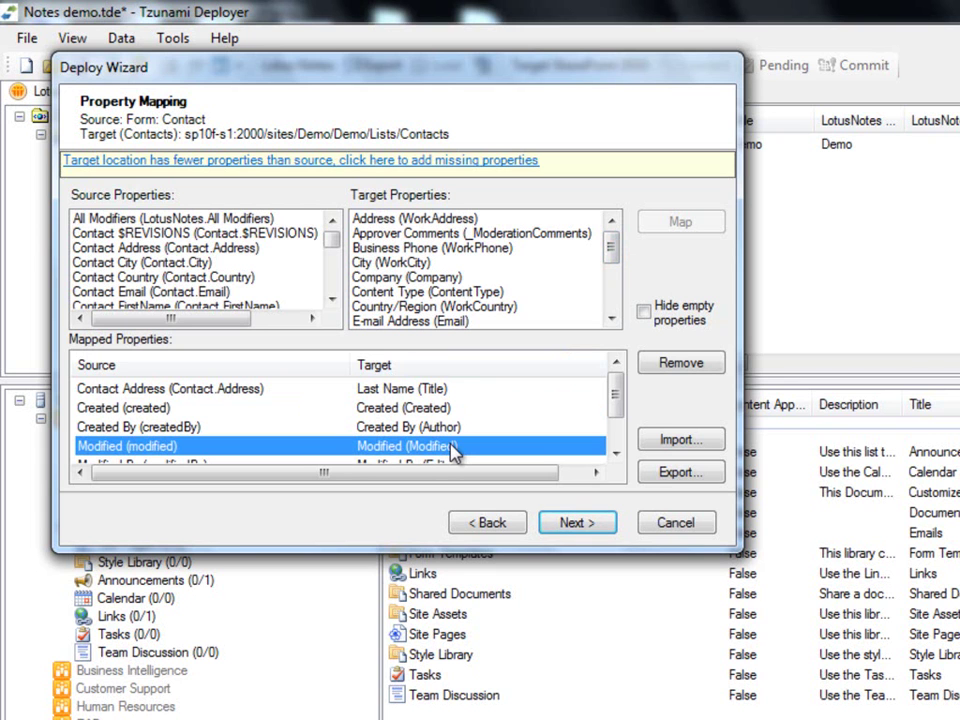
pyautogui.click(248, 250)
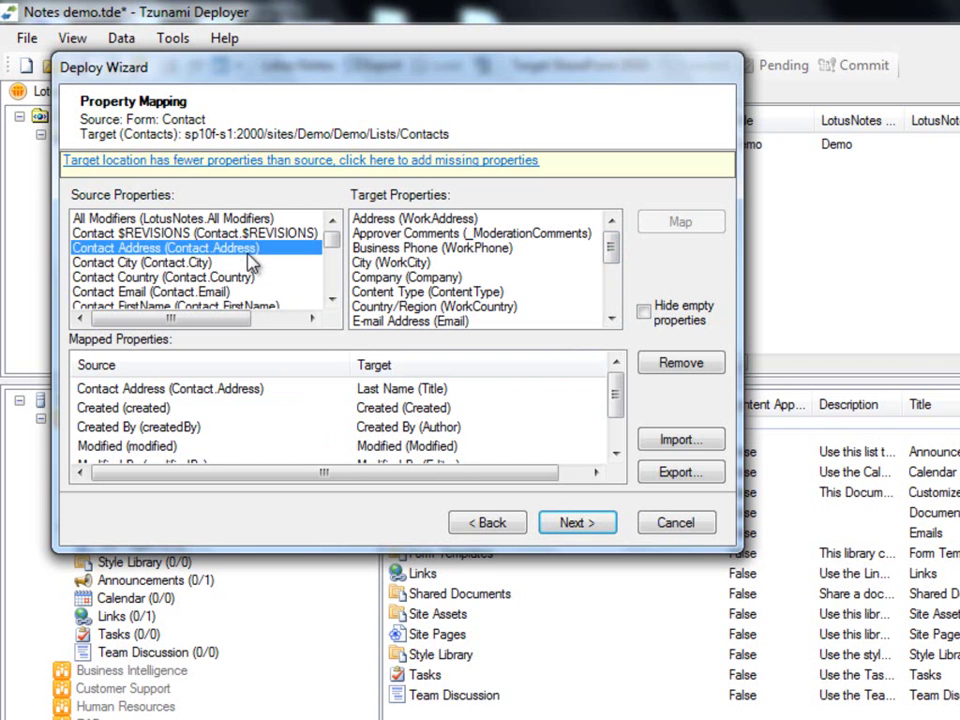
pyautogui.click(459, 221)
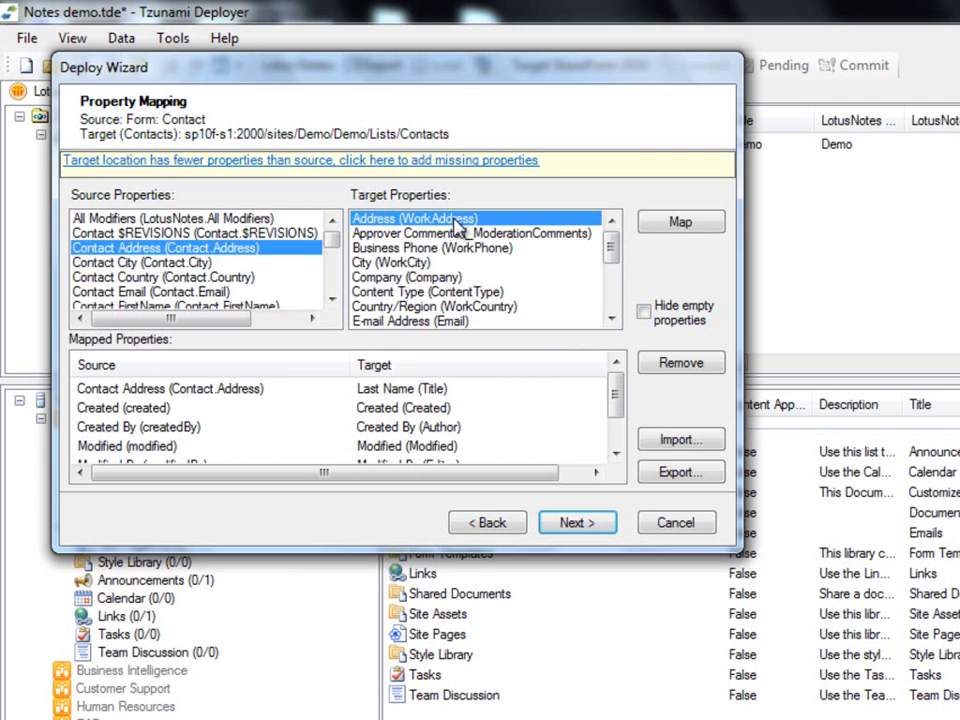
pyautogui.click(680, 222)
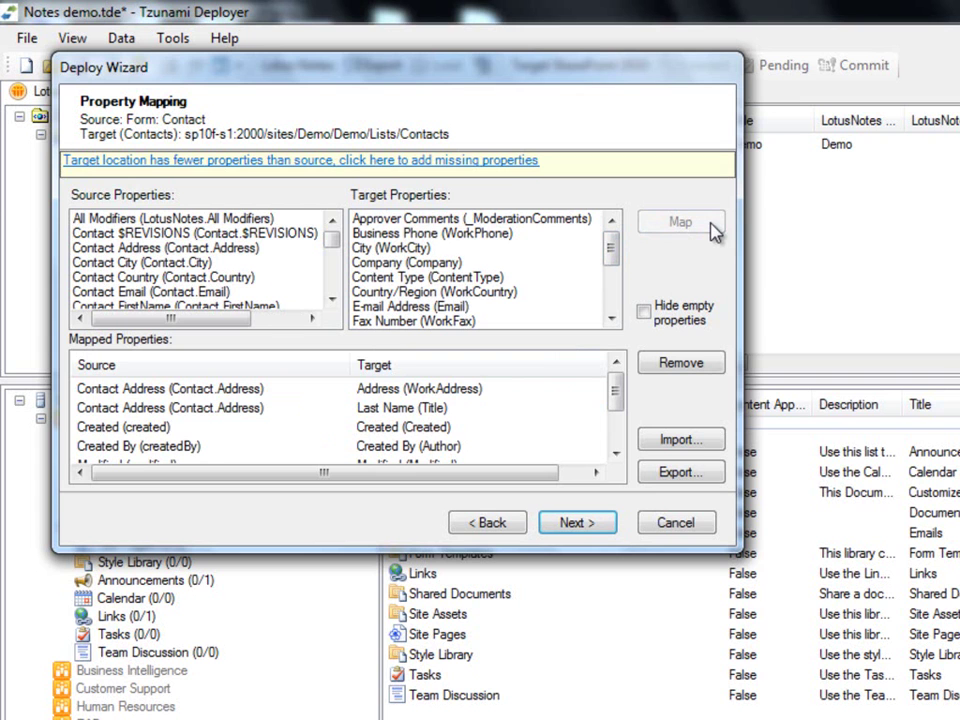
# Step: Add the missing Form and ID properties to the Contacts list and continue to value mapping
pyautogui.click(515, 178)
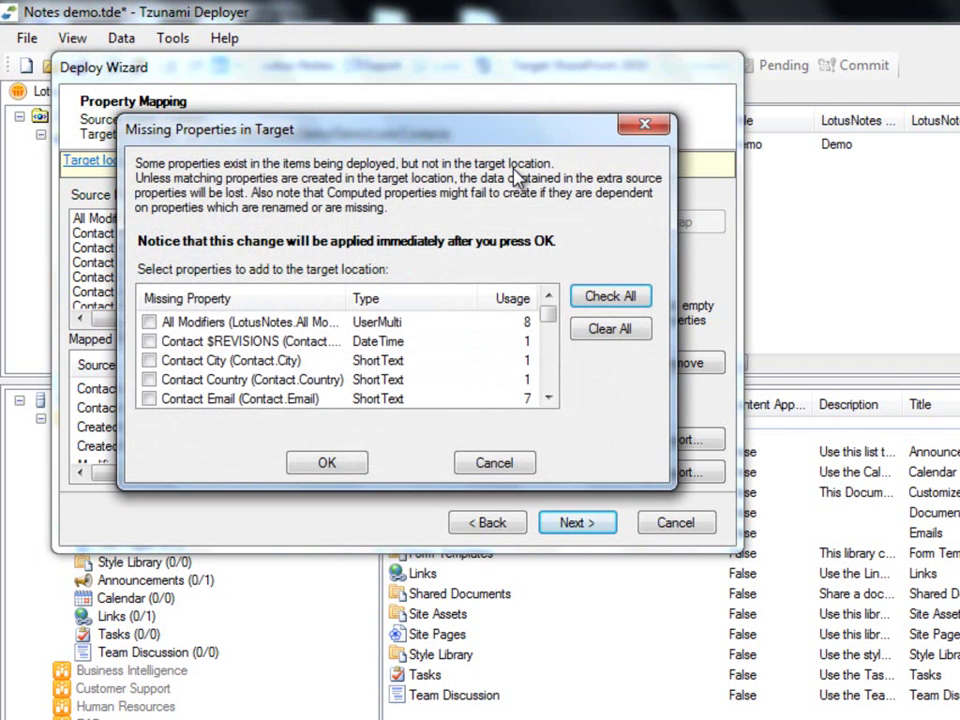
pyautogui.click(550, 397)
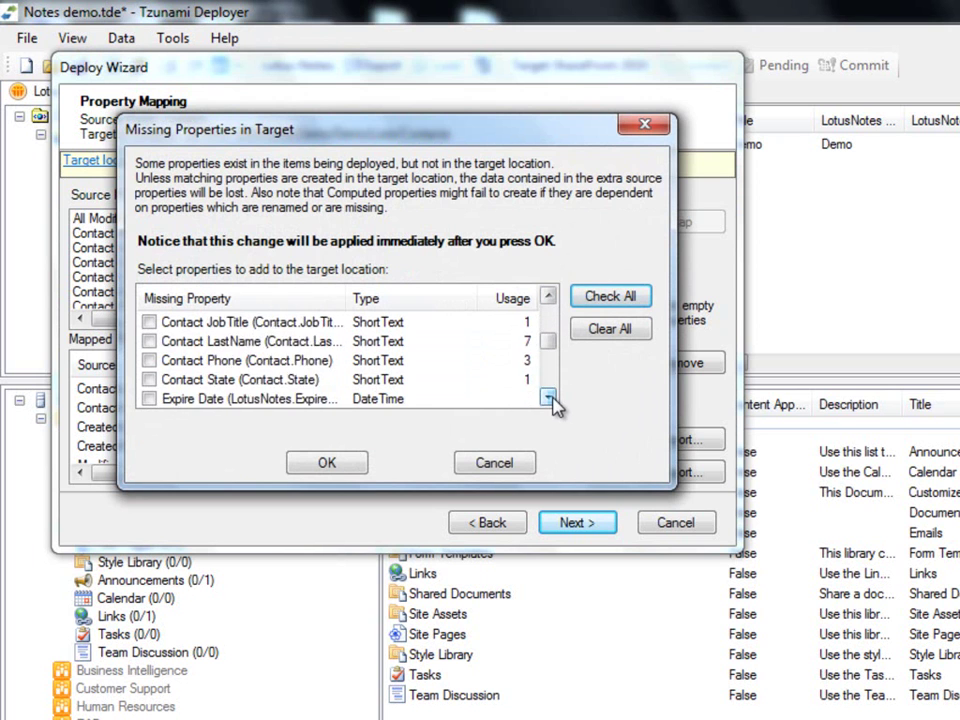
pyautogui.click(148, 360)
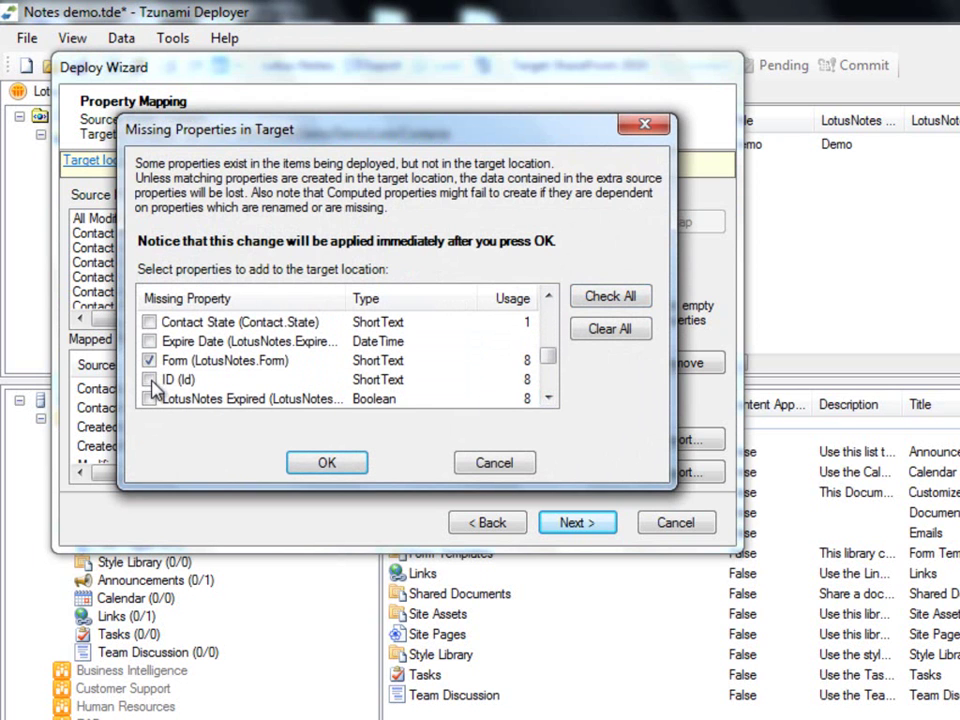
pyautogui.click(149, 380)
pyautogui.click(327, 464)
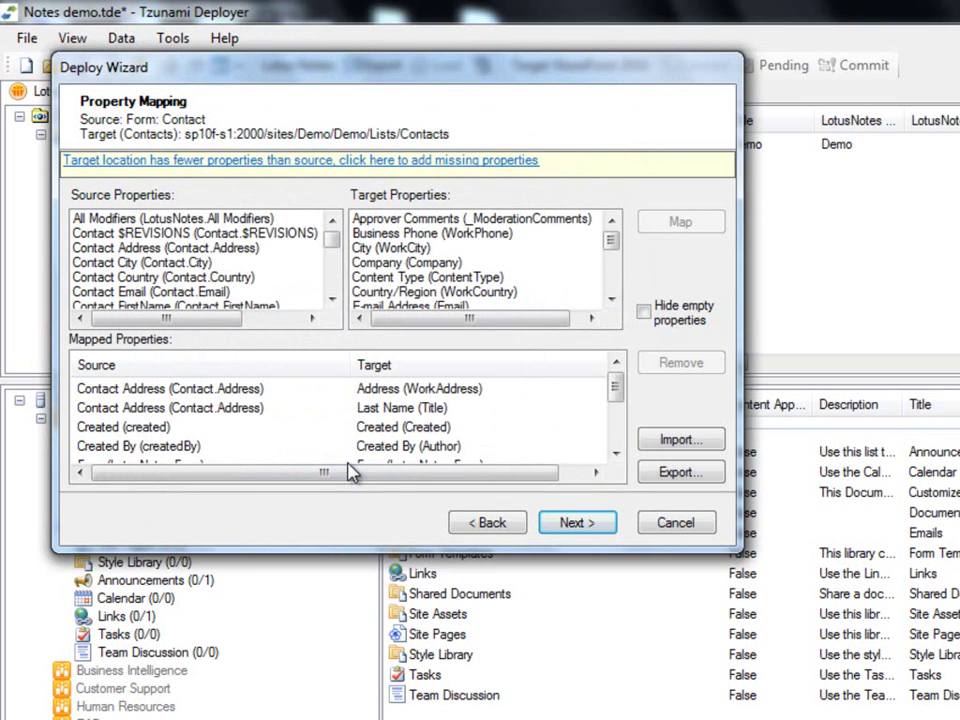
pyautogui.click(608, 528)
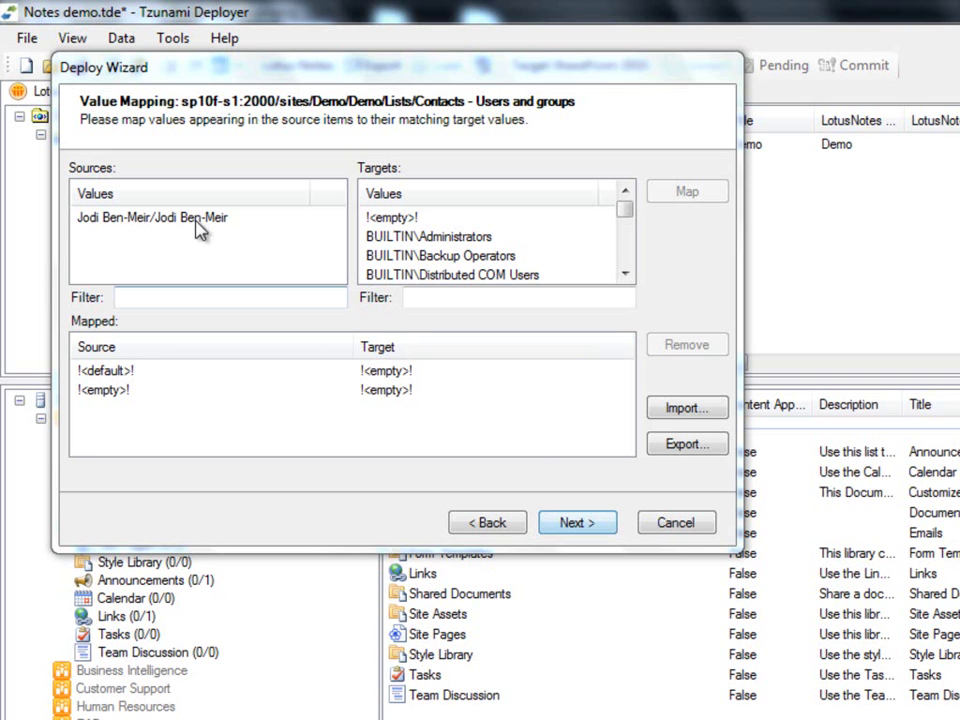
# Step: Filter target accounts by the user's name and map the Notes user to the matching domain account
pyautogui.click(253, 220)
pyautogui.click(457, 302)
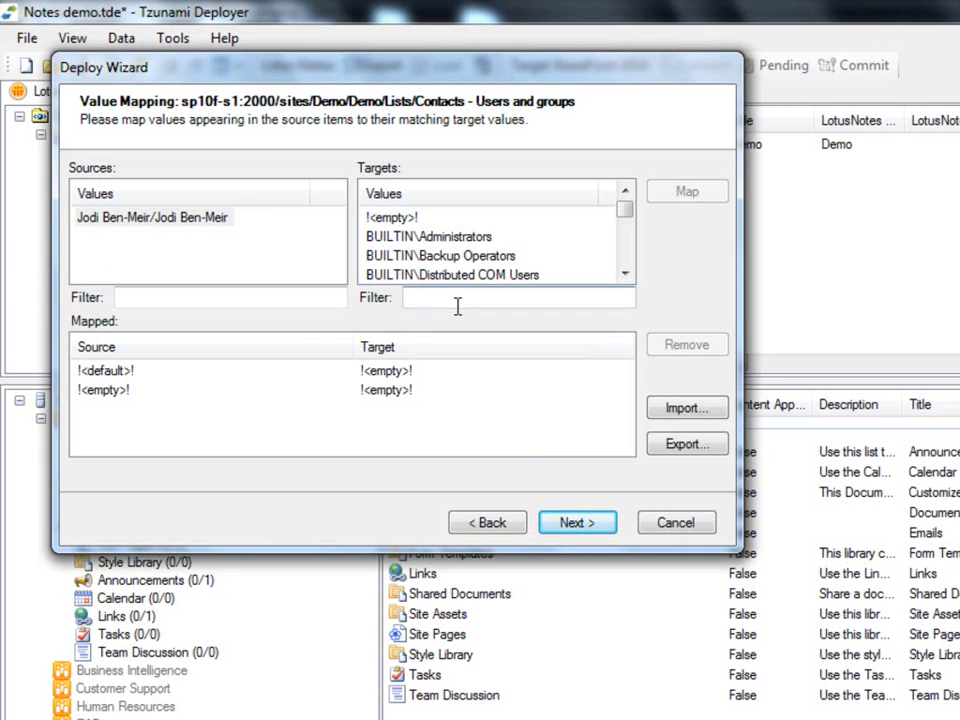
pyautogui.write('jodi')
pyautogui.click(403, 220)
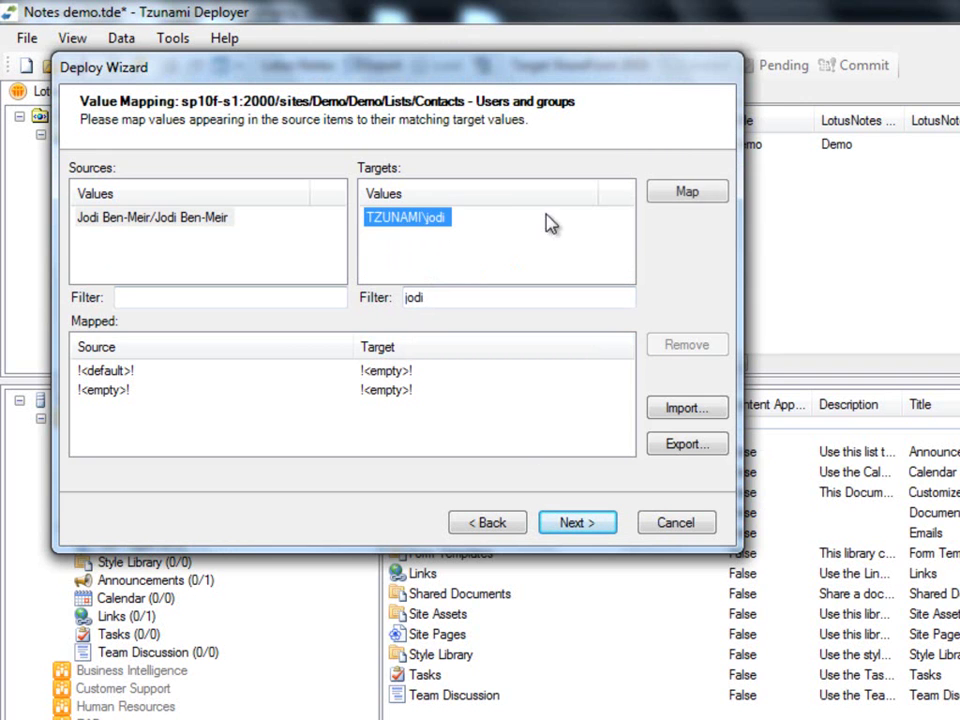
pyautogui.click(682, 196)
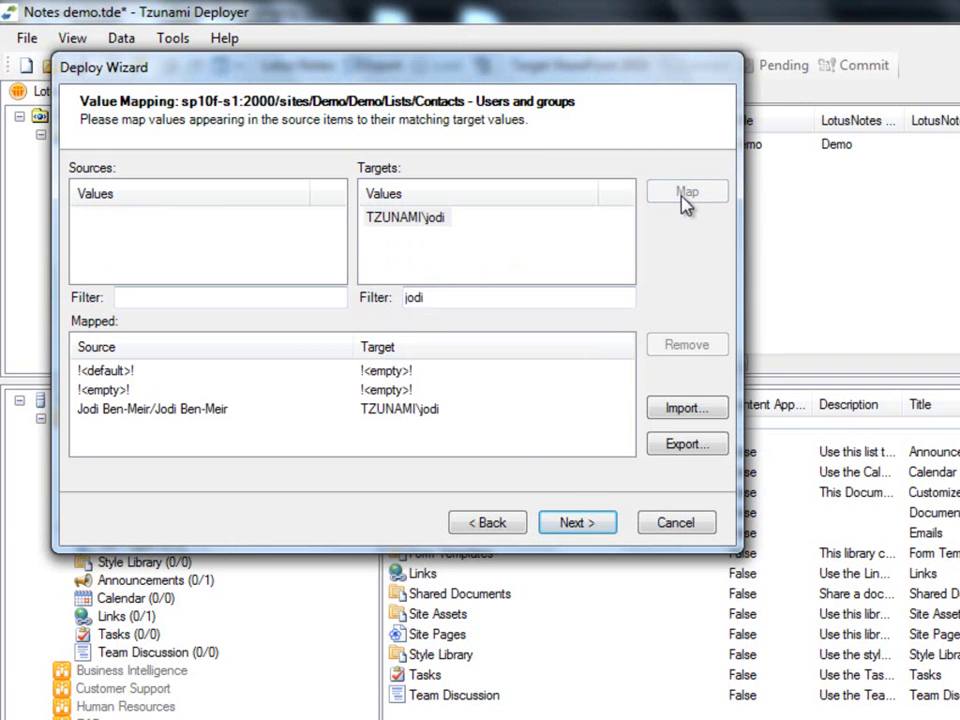
# Step: Gather deployment information, review the report, and return to Ready to Deploy with 7 warnings
pyautogui.click(578, 523)
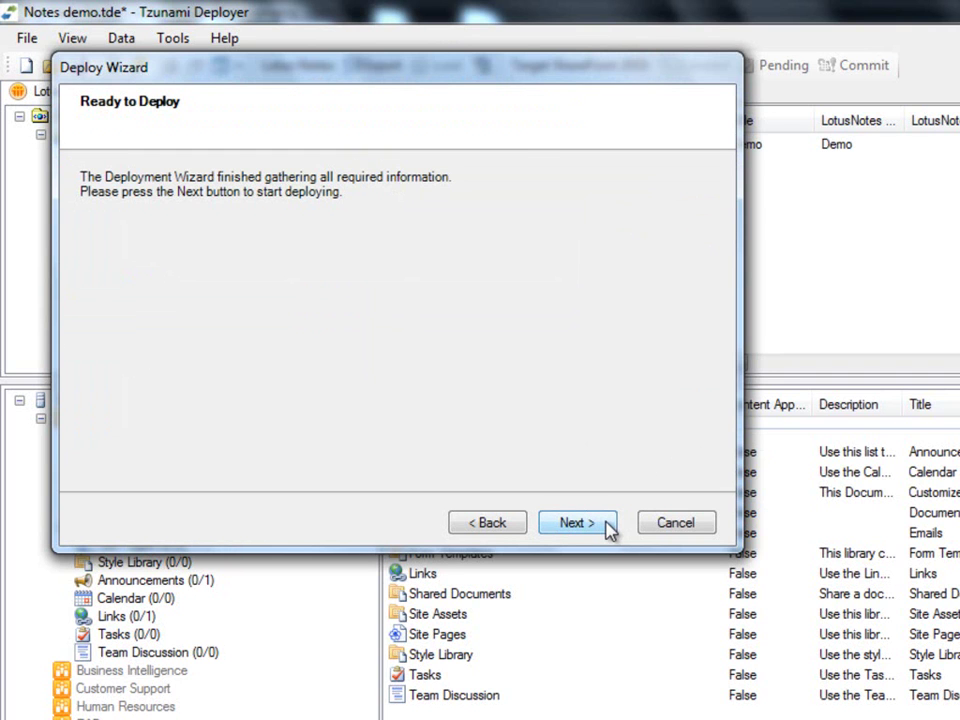
pyautogui.click(608, 530)
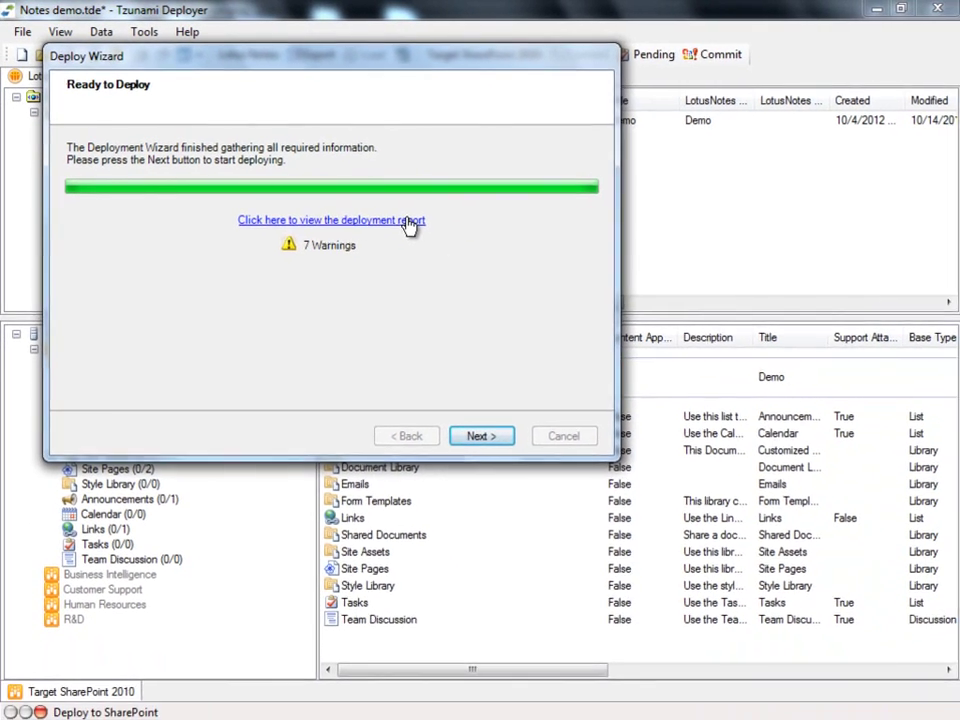
pyautogui.click(408, 221)
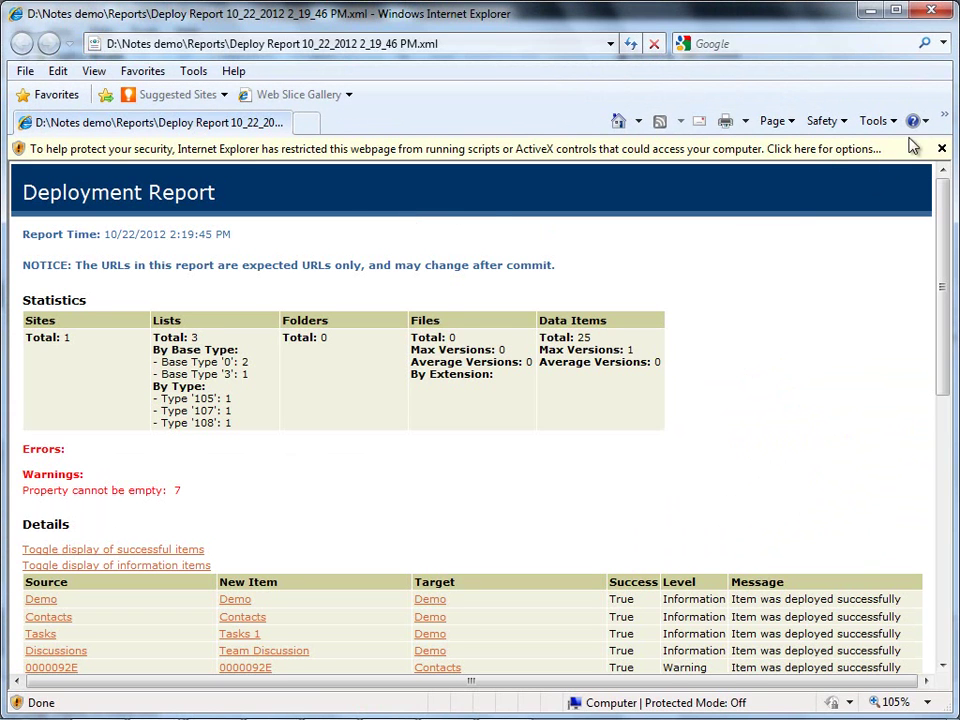
pyautogui.click(945, 12)
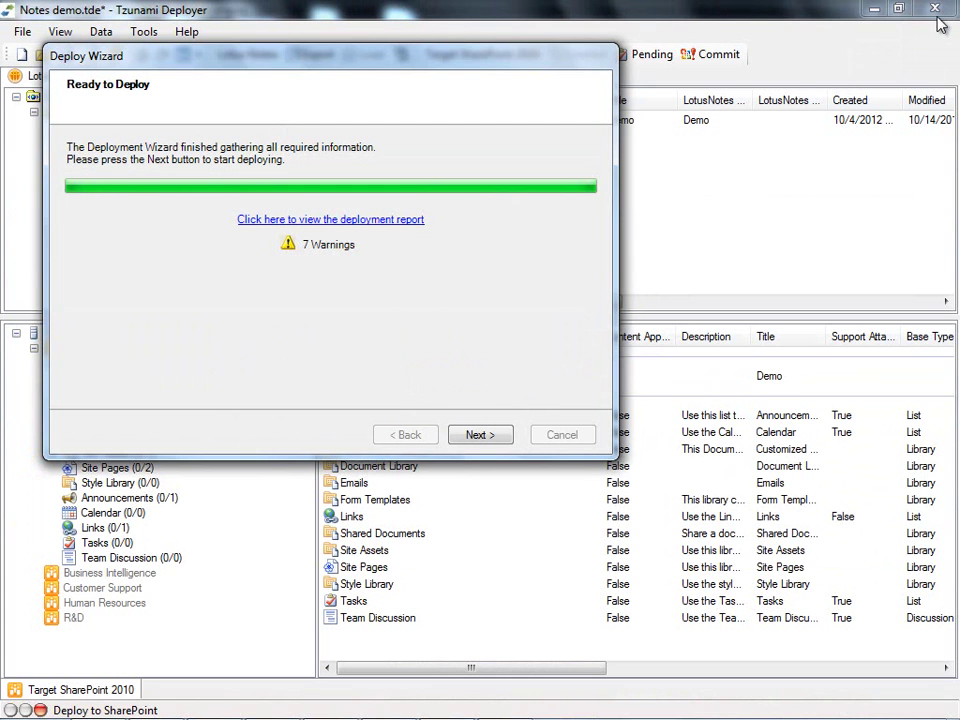
# Step: Run the deployment, then view the 12 items now in the Demo subsite's Team Discussion
pyautogui.click(503, 435)
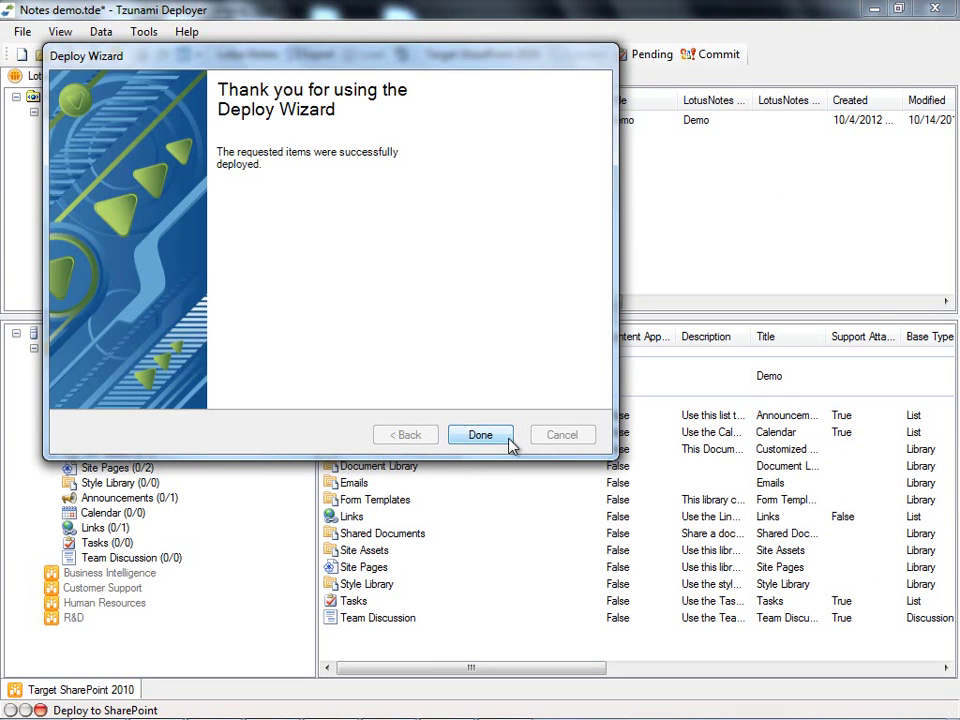
pyautogui.click(508, 441)
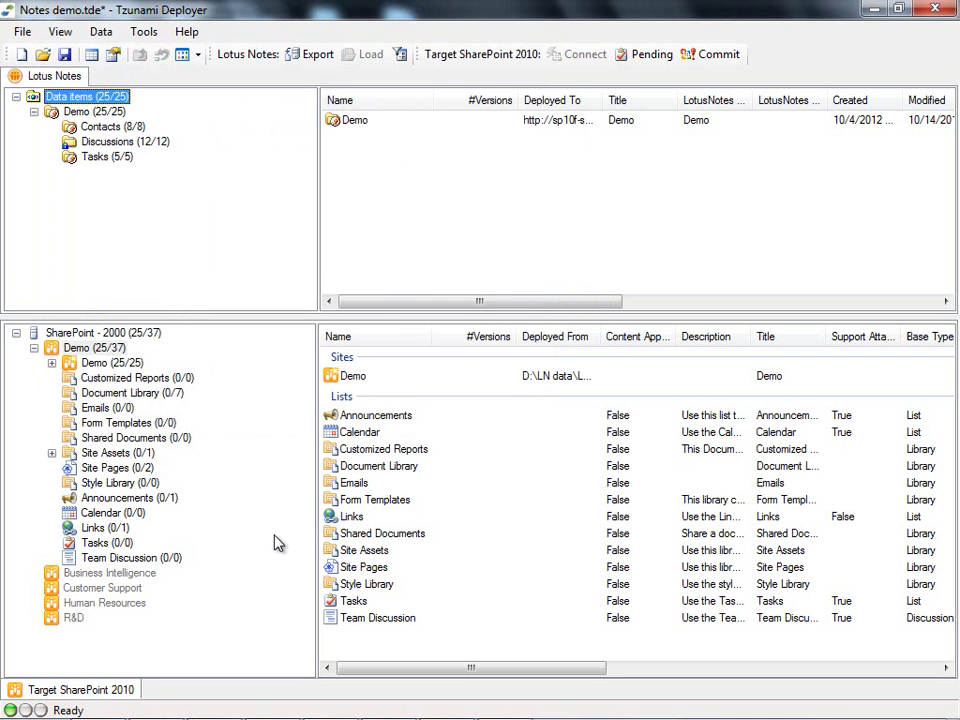
pyautogui.click(90, 363)
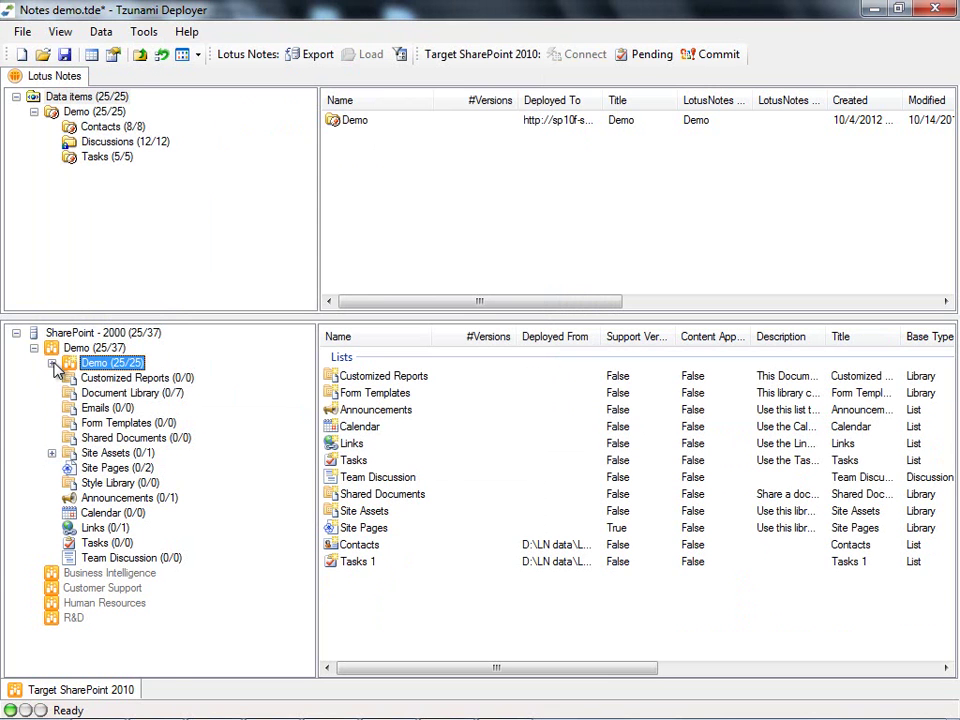
pyautogui.click(52, 364)
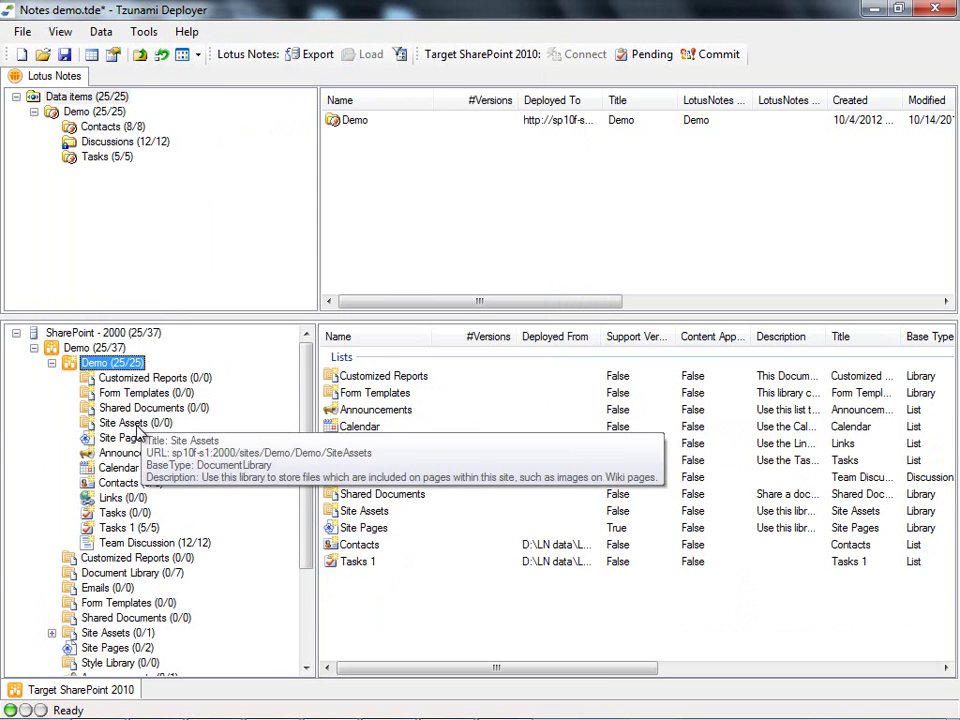
pyautogui.click(127, 549)
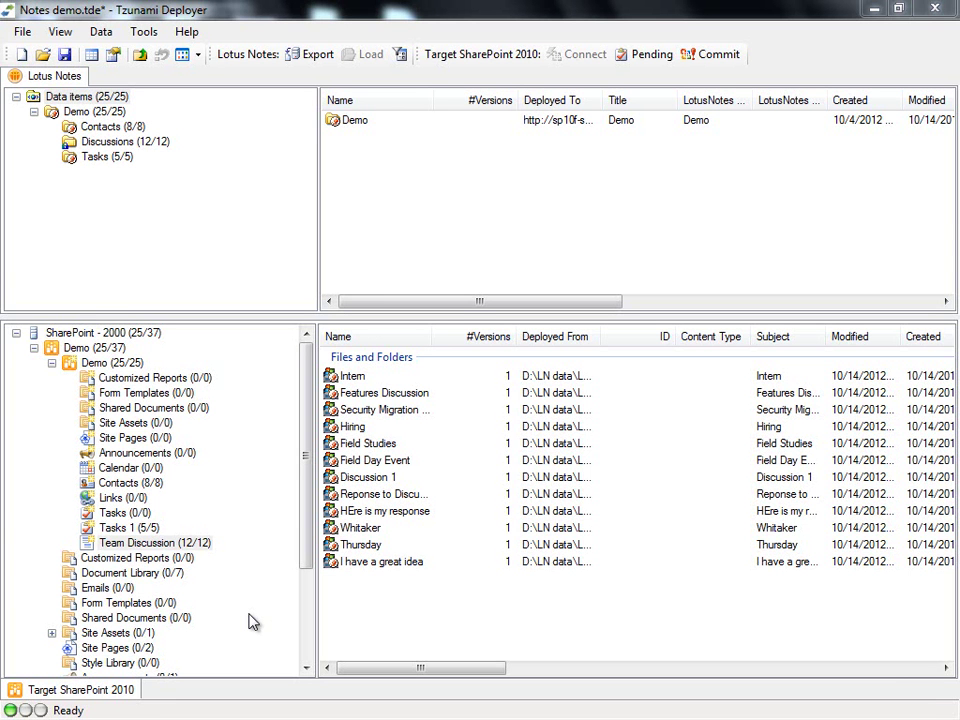
# Step: Save the project and commit the 31 pending contacts, discussions and tasks operations to SharePoint
pyautogui.click(730, 64)
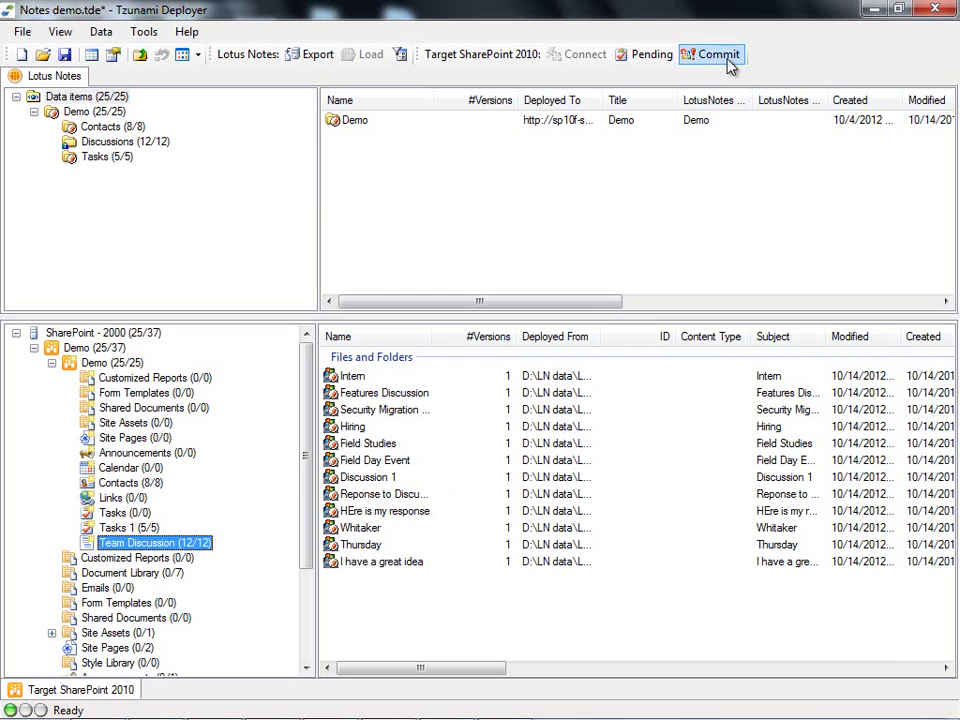
pyautogui.click(730, 64)
pyautogui.click(521, 409)
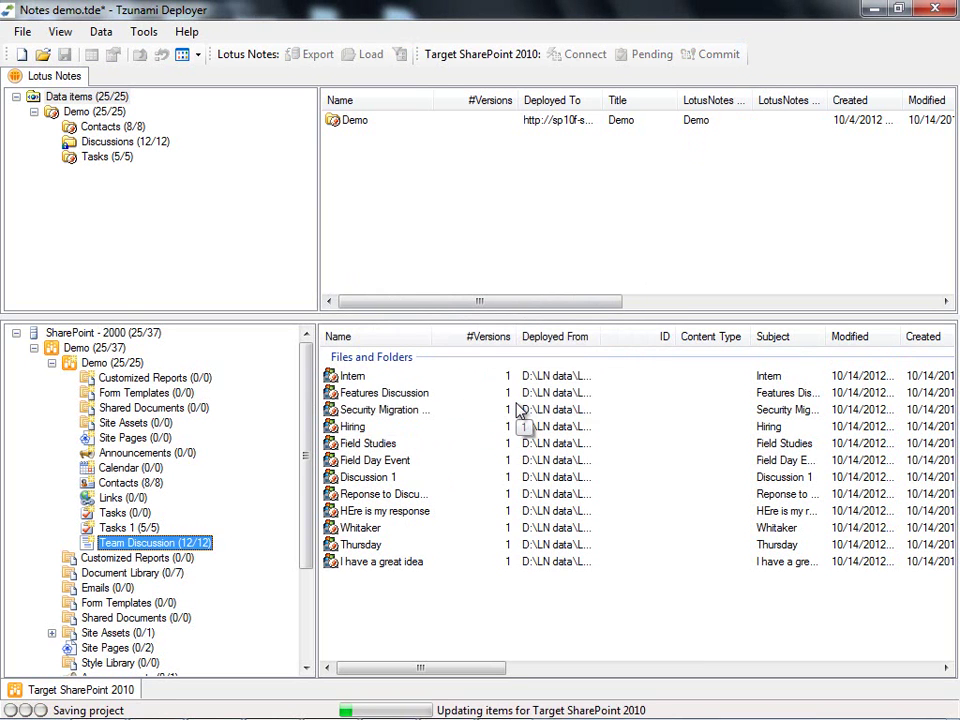
pyautogui.click(488, 406)
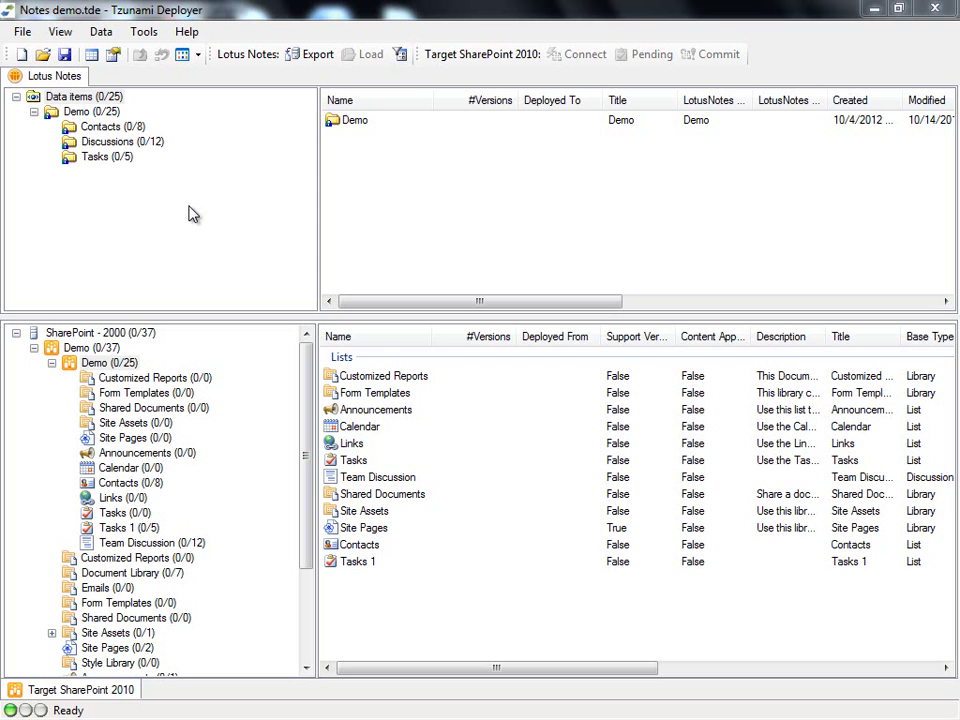
# Step: Delete the committed Lotus Notes data items from the source pane
pyautogui.rightClick(112, 97)
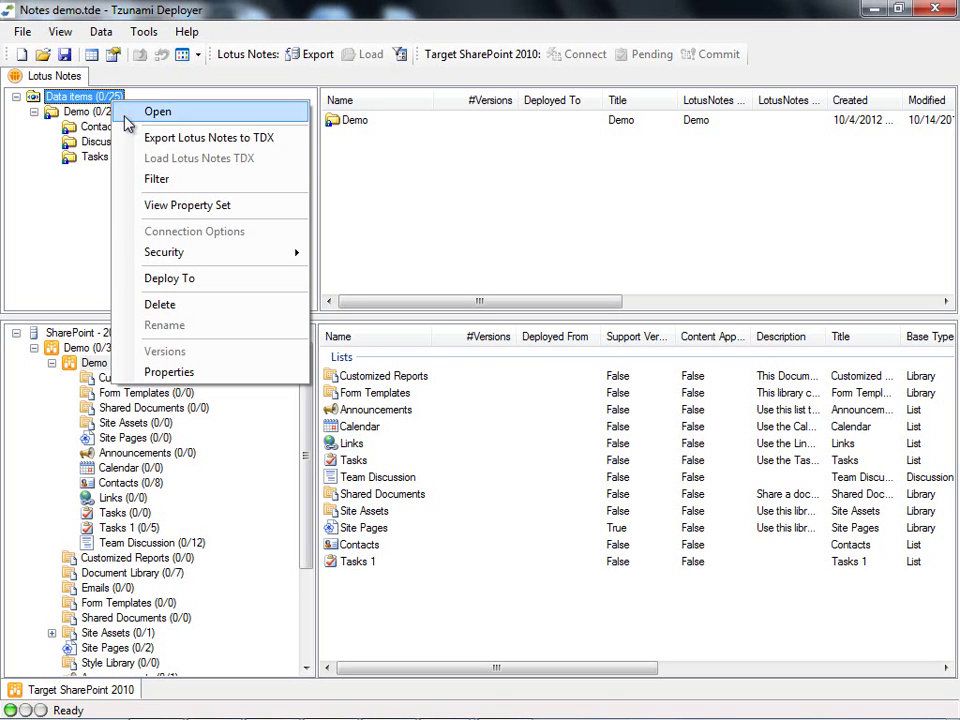
pyautogui.click(198, 305)
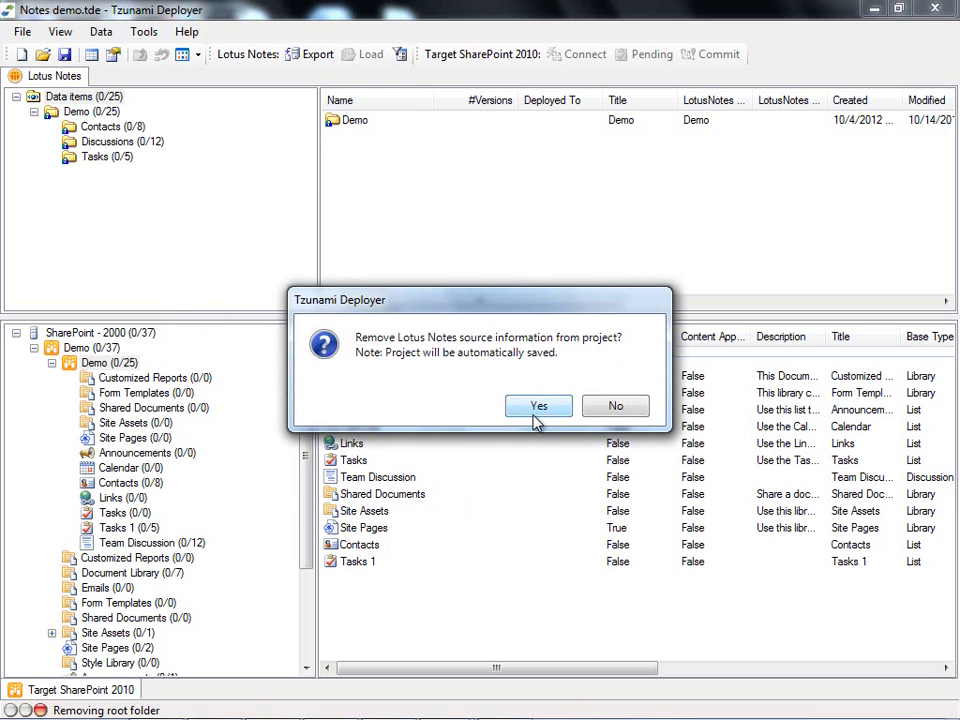
pyautogui.click(537, 406)
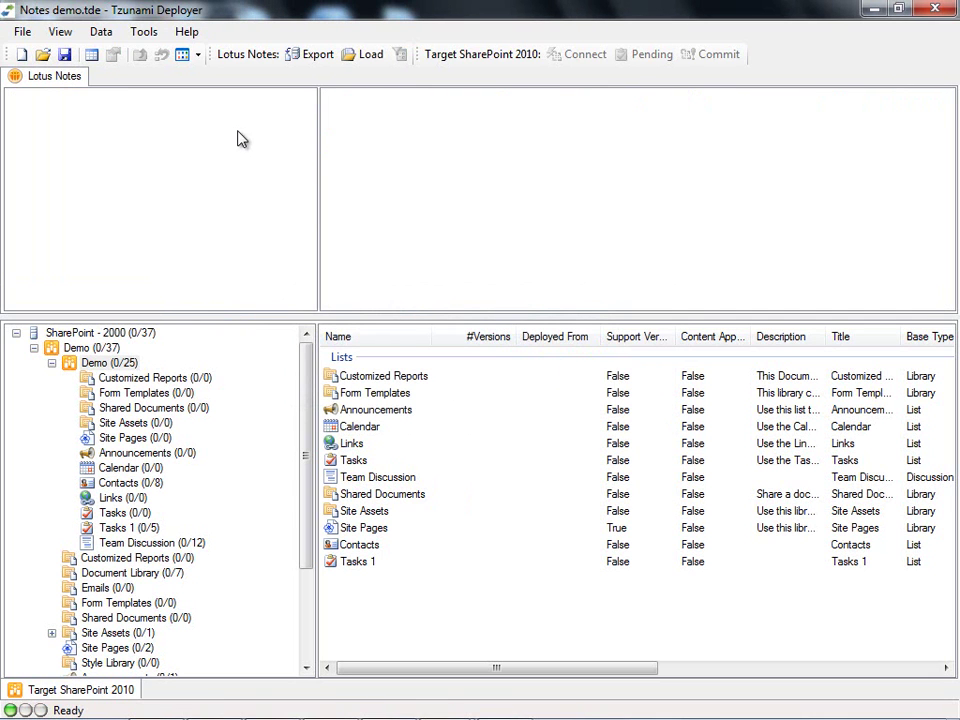
# Step: Load exportData.tdx as a new source named 'Documents' and drag its Document Library onto Demo
pyautogui.rightClick(237, 133)
pyautogui.click(416, 199)
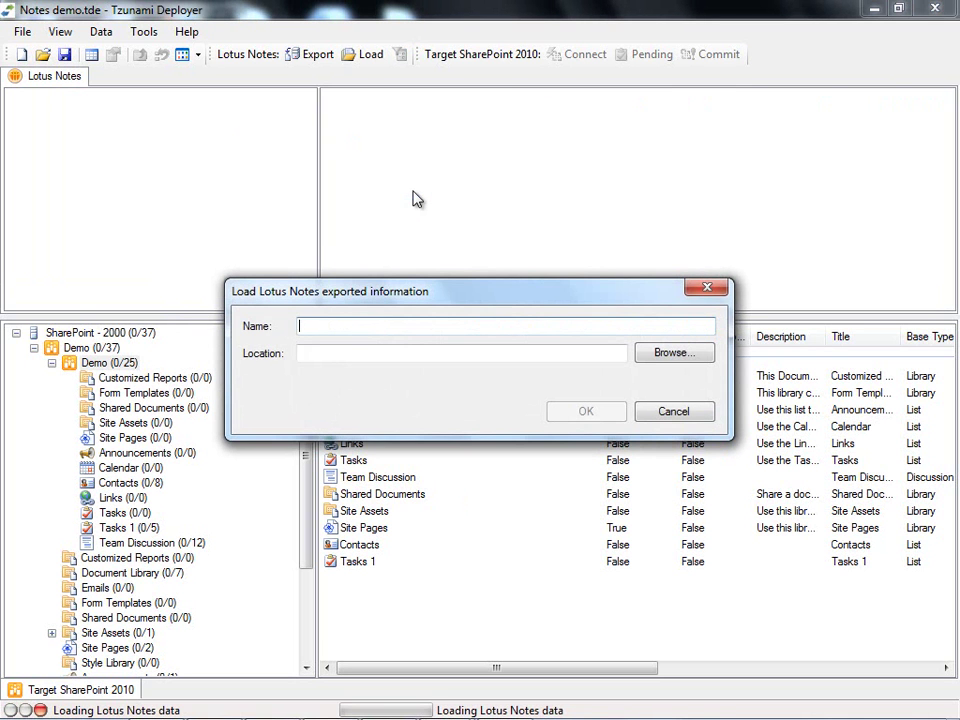
pyautogui.write('Documents')
pyautogui.click(703, 355)
pyautogui.doubleClick(356, 360)
pyautogui.click(574, 414)
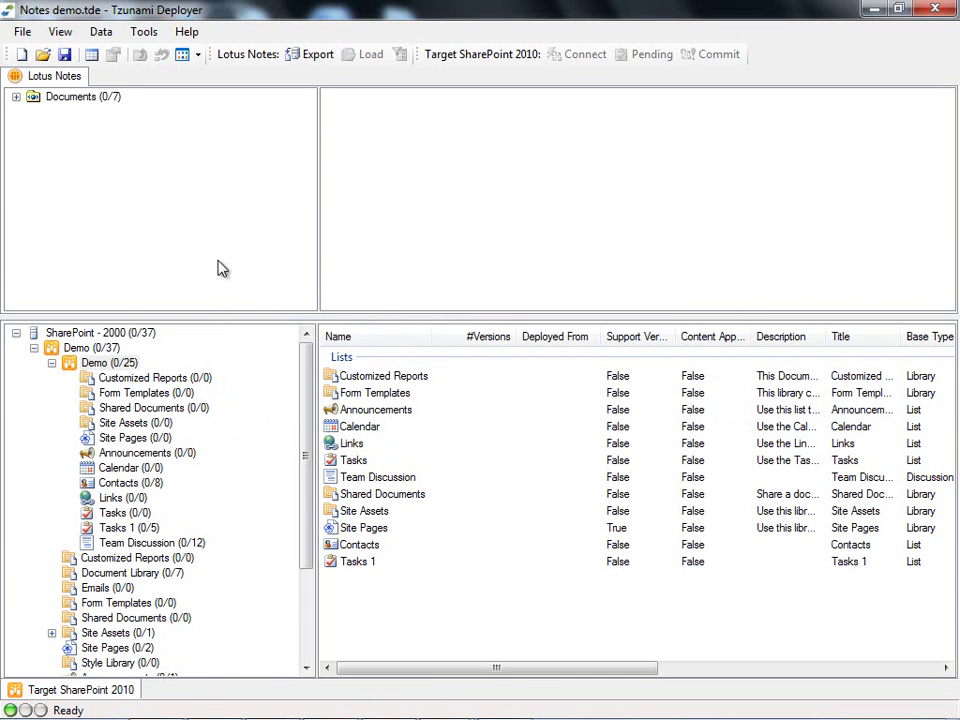
pyautogui.click(16, 97)
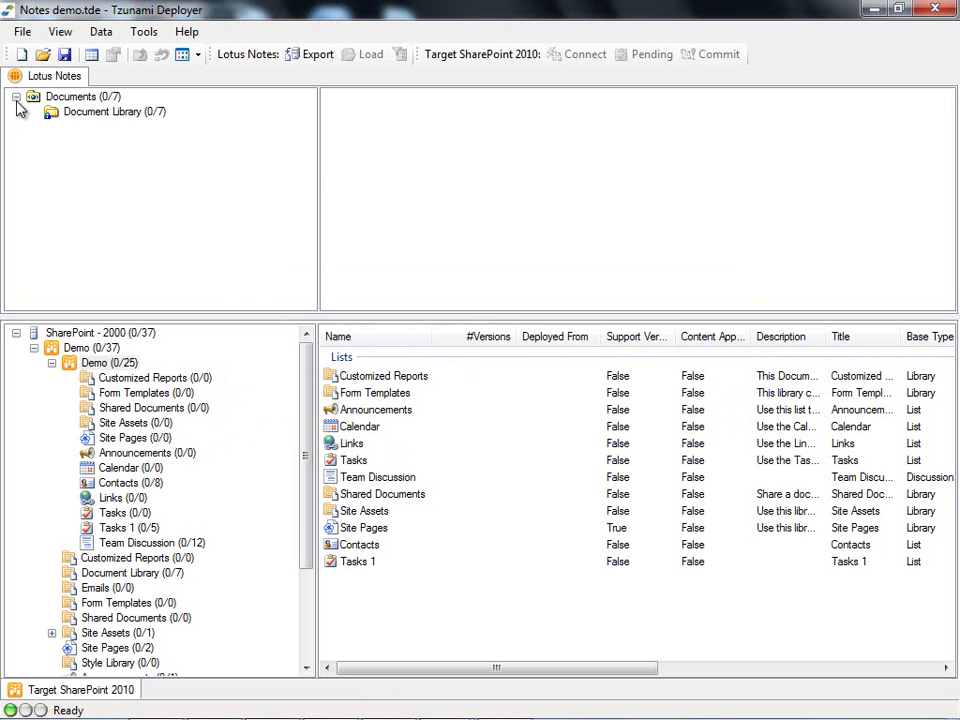
pyautogui.moveTo(144, 114); pyautogui.dragTo(112, 366)
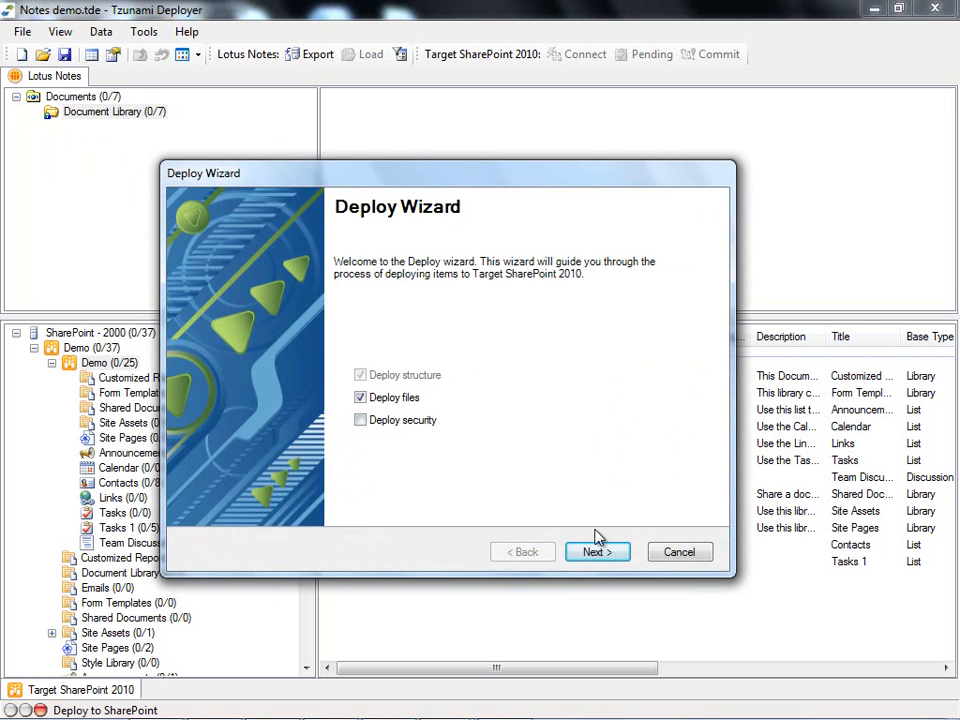
# Step: In the Deploy Wizard, select Document Library in the structure and accept the property and value mappings
pyautogui.click(610, 556)
pyautogui.click(609, 556)
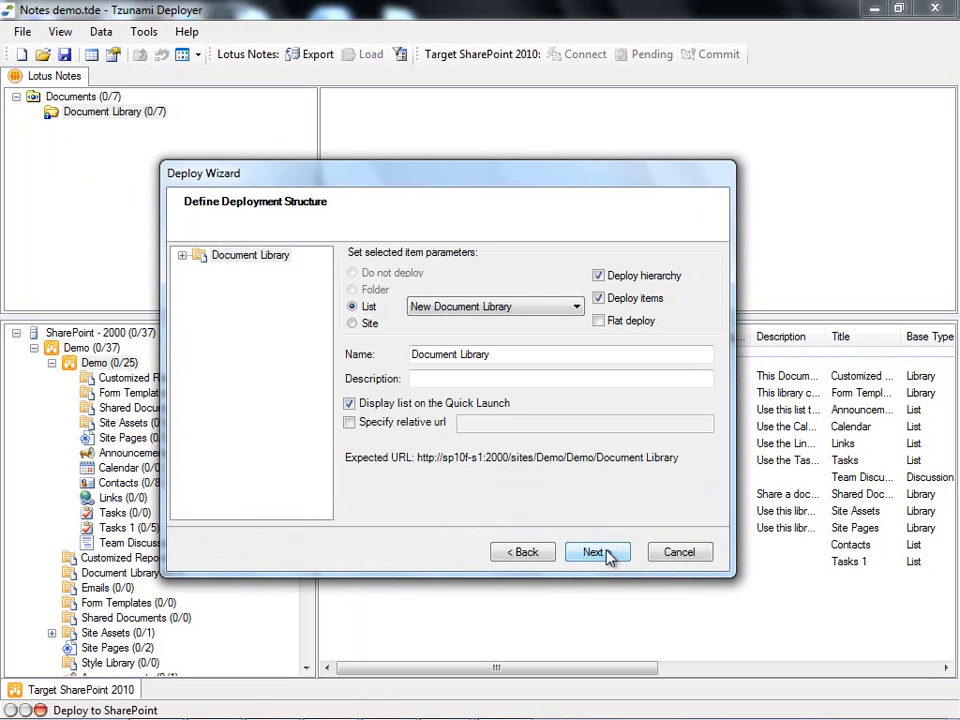
pyautogui.click(252, 257)
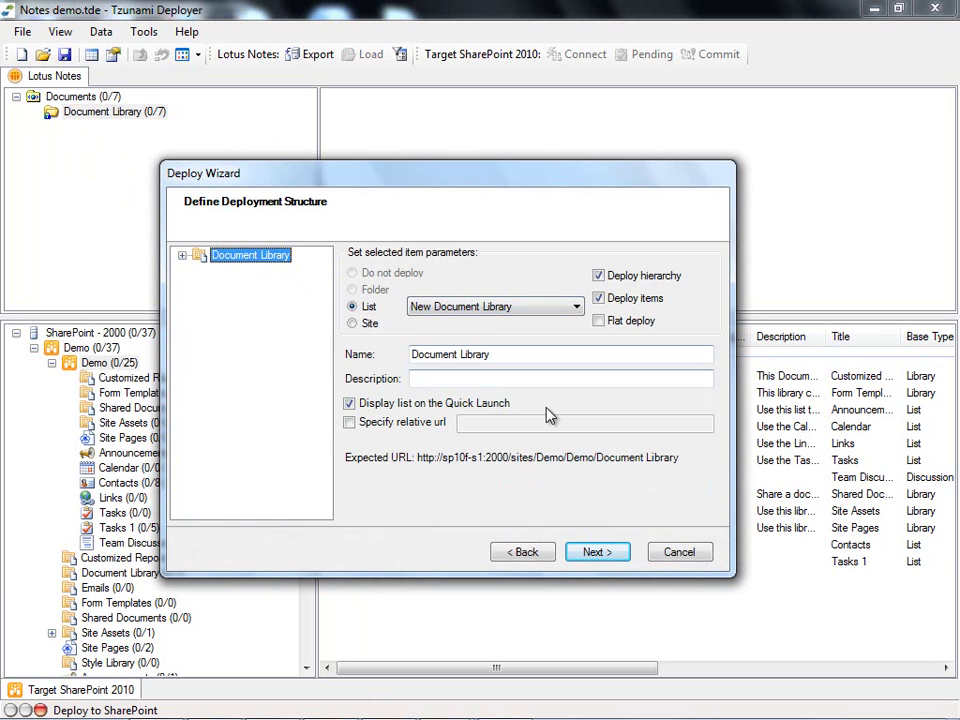
pyautogui.click(603, 556)
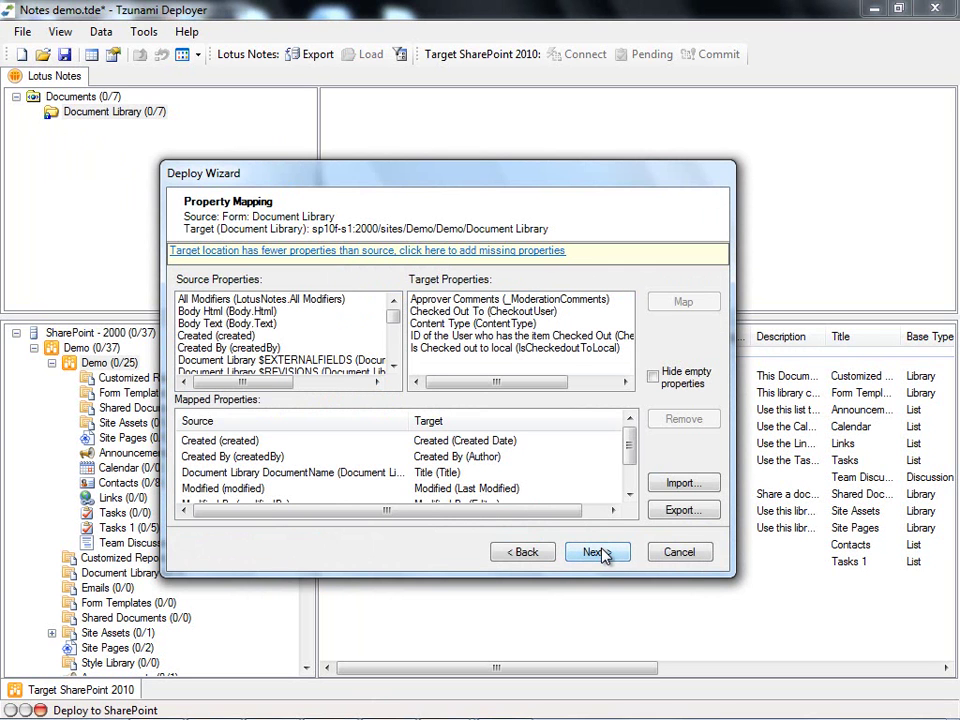
pyautogui.click(597, 552)
pyautogui.click(597, 552)
# Step: Deploy the Document Library as a new list and commit the 8 operations to SharePoint
pyautogui.click(597, 552)
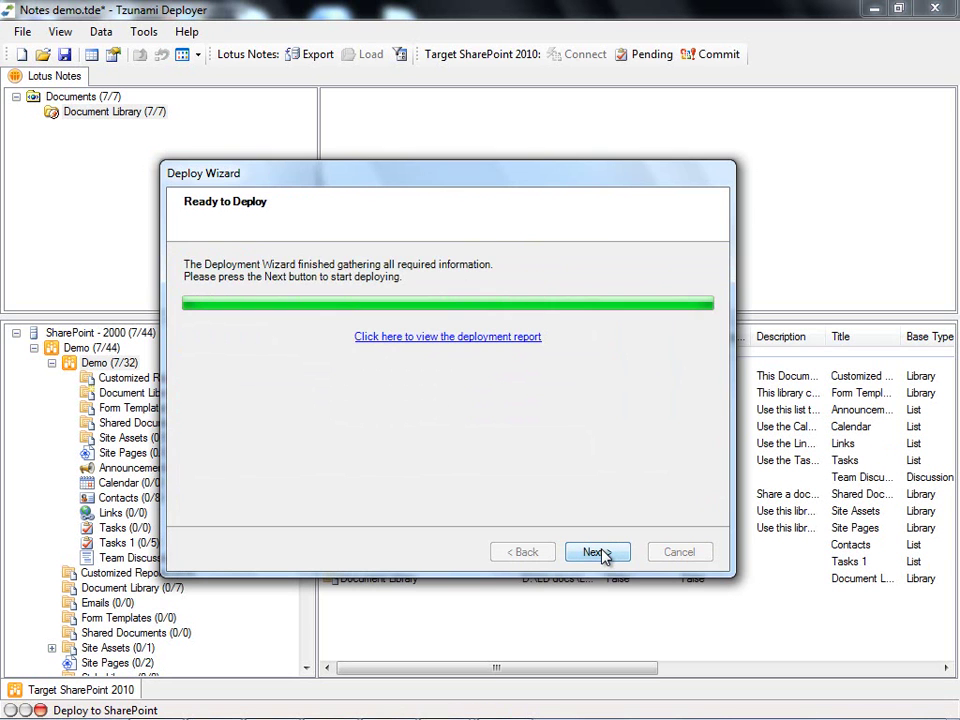
pyautogui.click(599, 553)
pyautogui.click(598, 553)
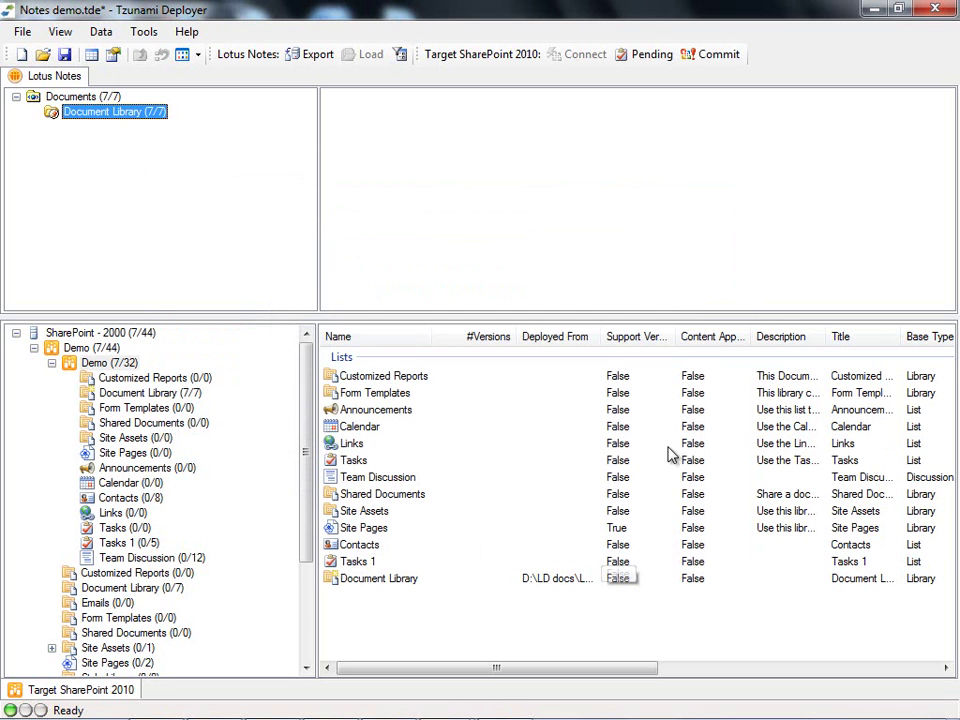
pyautogui.click(735, 58)
pyautogui.click(476, 409)
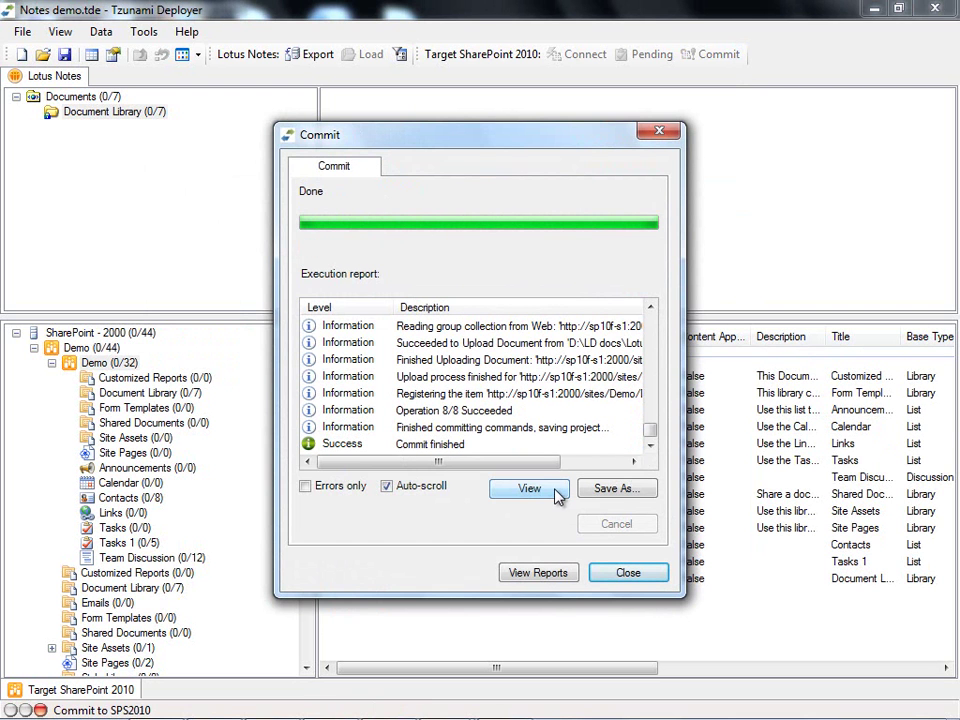
# Step: Review the commit's execution report, close it and the commit summary, then bring up Demo (0/32) actions
pyautogui.click(557, 495)
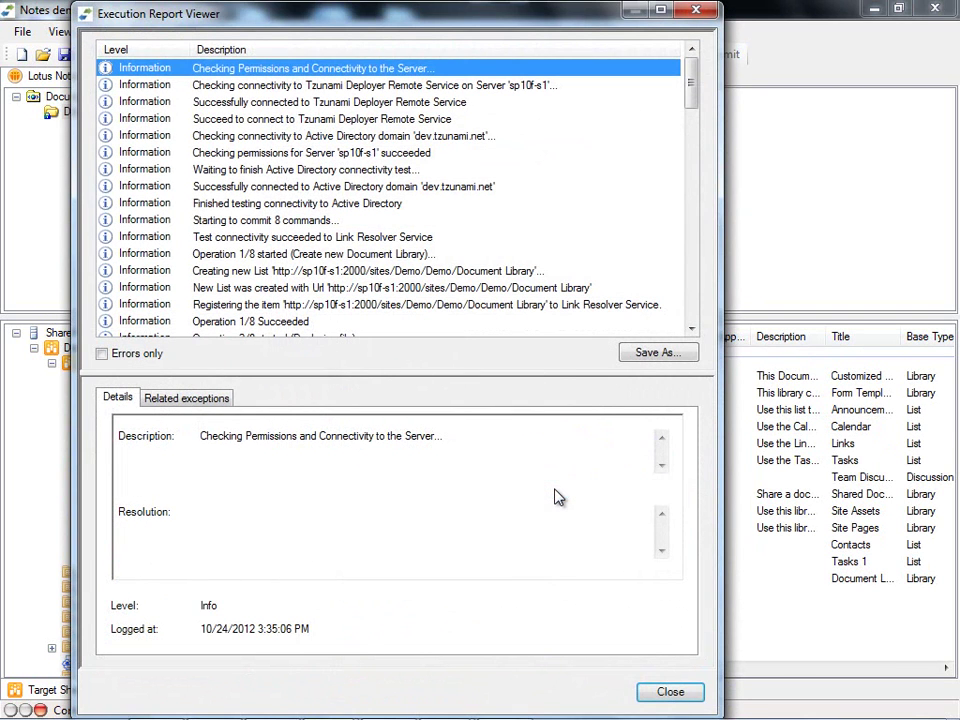
pyautogui.moveTo(696, 86)
pyautogui.mouseDown()
pyautogui.moveTo(696, 124)
pyautogui.moveTo(705, 93)
pyautogui.moveTo(692, 77)
pyautogui.mouseUp()
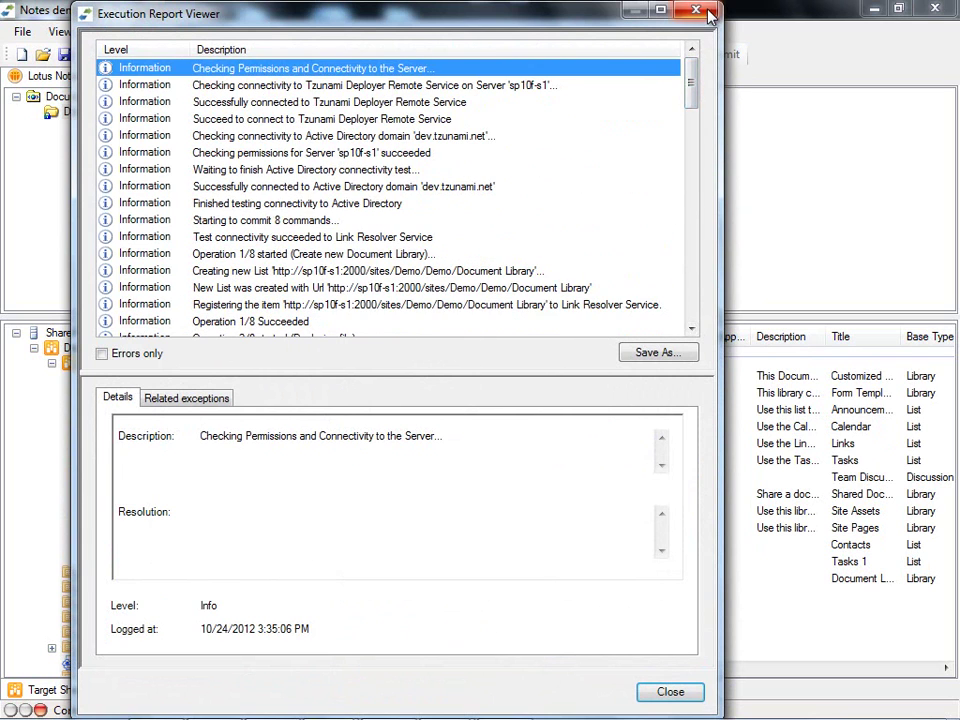
pyautogui.click(697, 11)
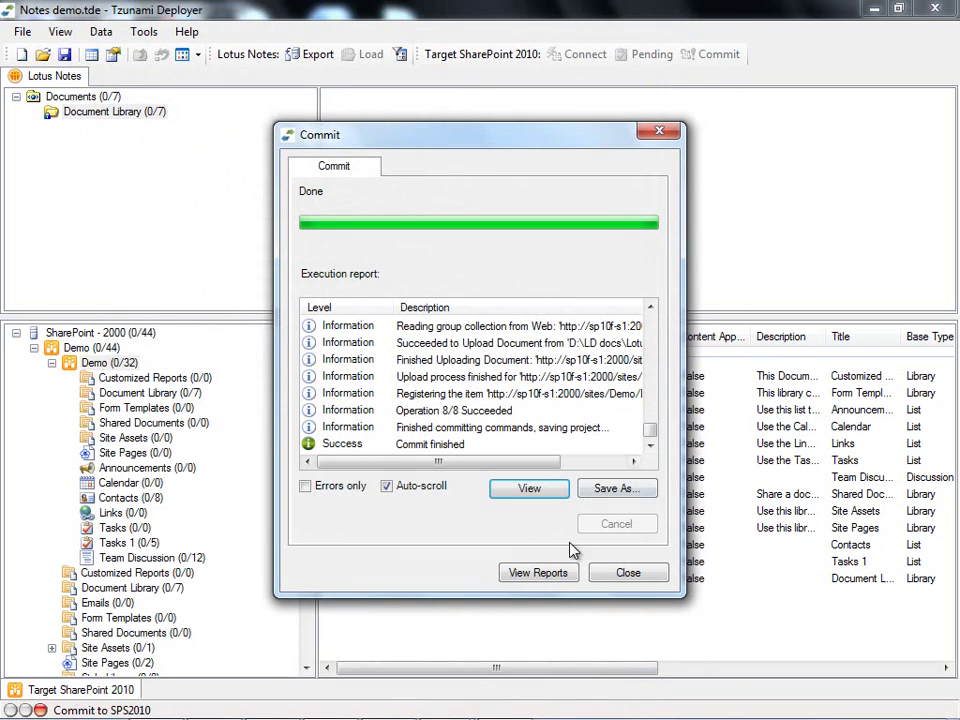
pyautogui.click(626, 574)
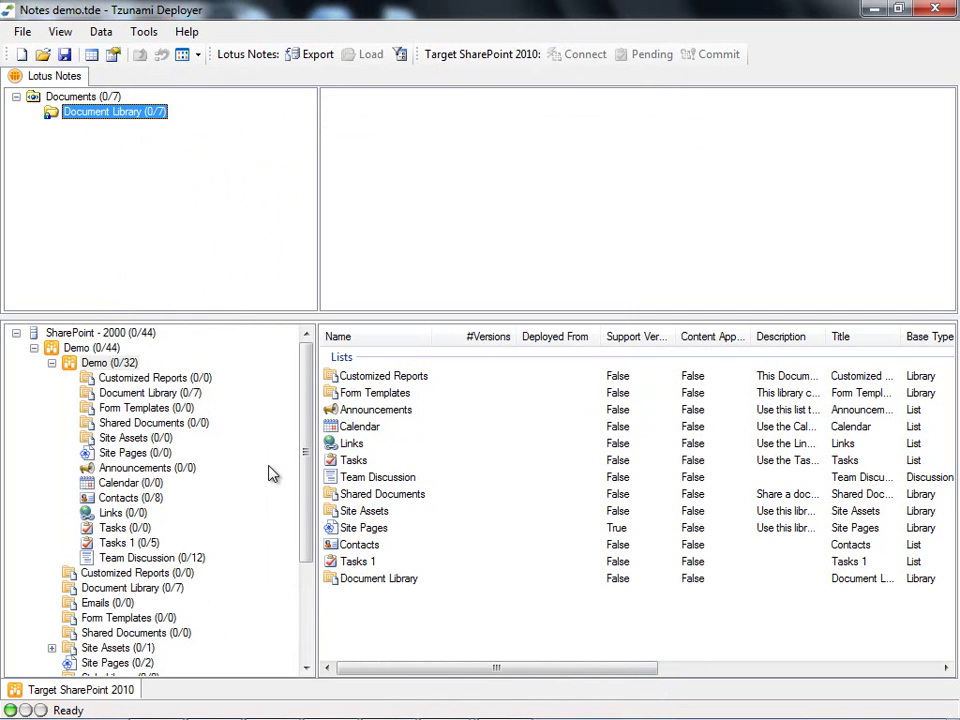
pyautogui.rightClick(127, 364)
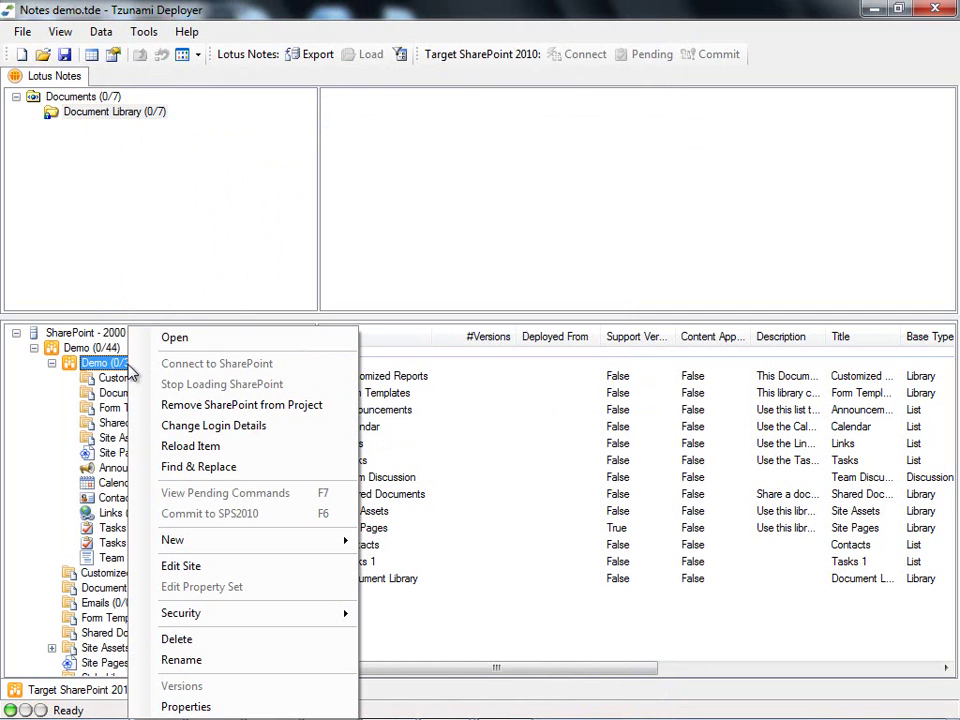
# Step: Open Demo's All Site Content page in Internet Explorer showing Document Library 7, Contacts 8, Tasks 1 5, Team Discussion 12
pyautogui.click(276, 345)
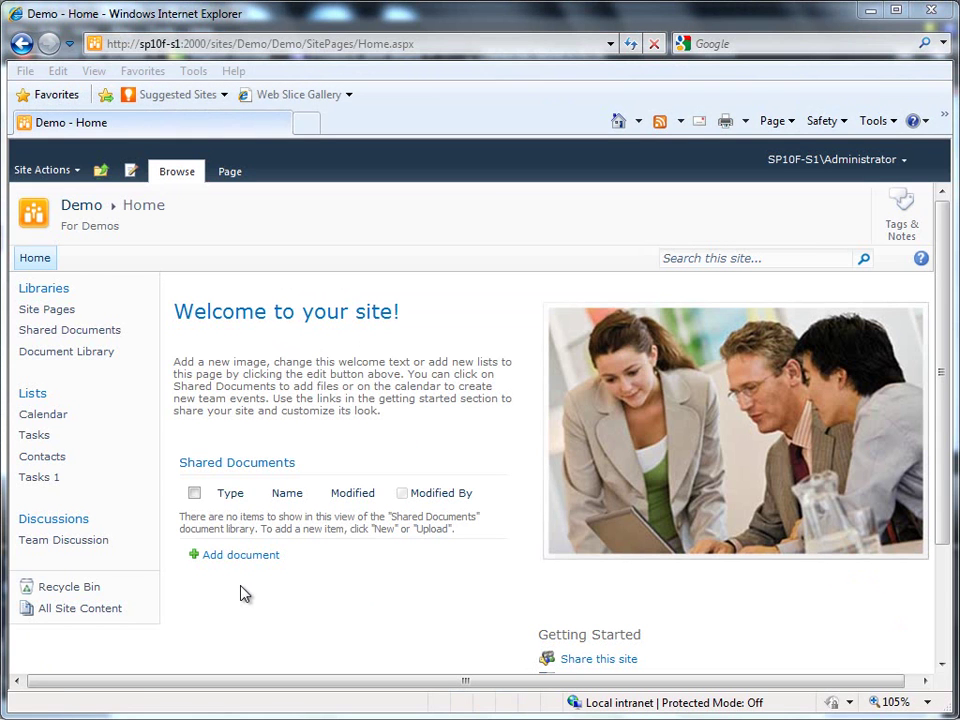
pyautogui.click(119, 620)
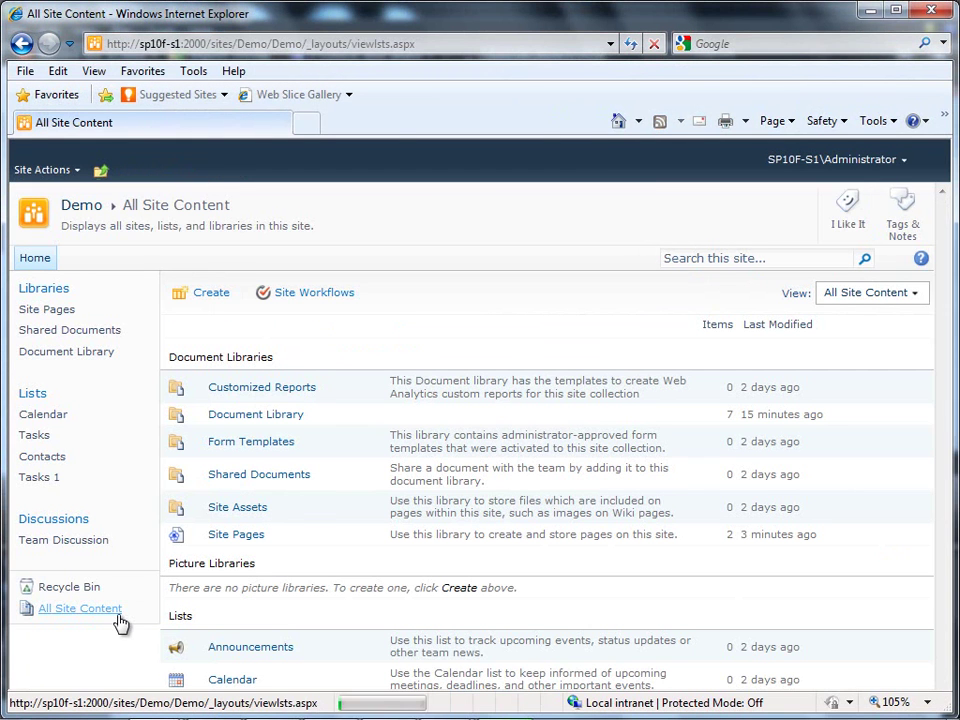
pyautogui.scroll(-3, 424, 444)
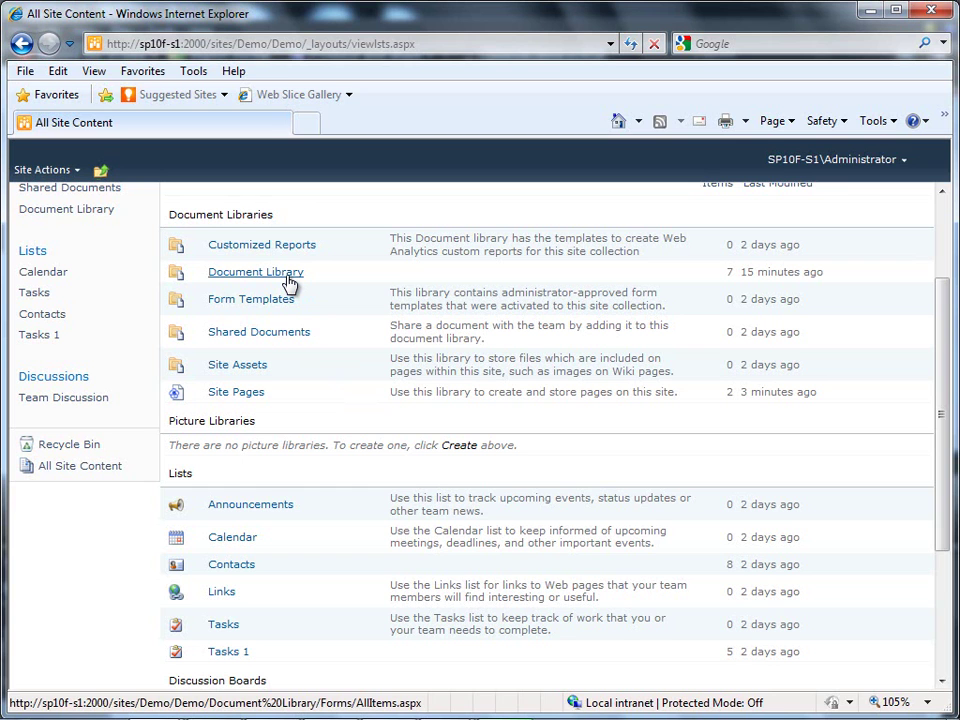
pyautogui.scroll(-2, 283, 480)
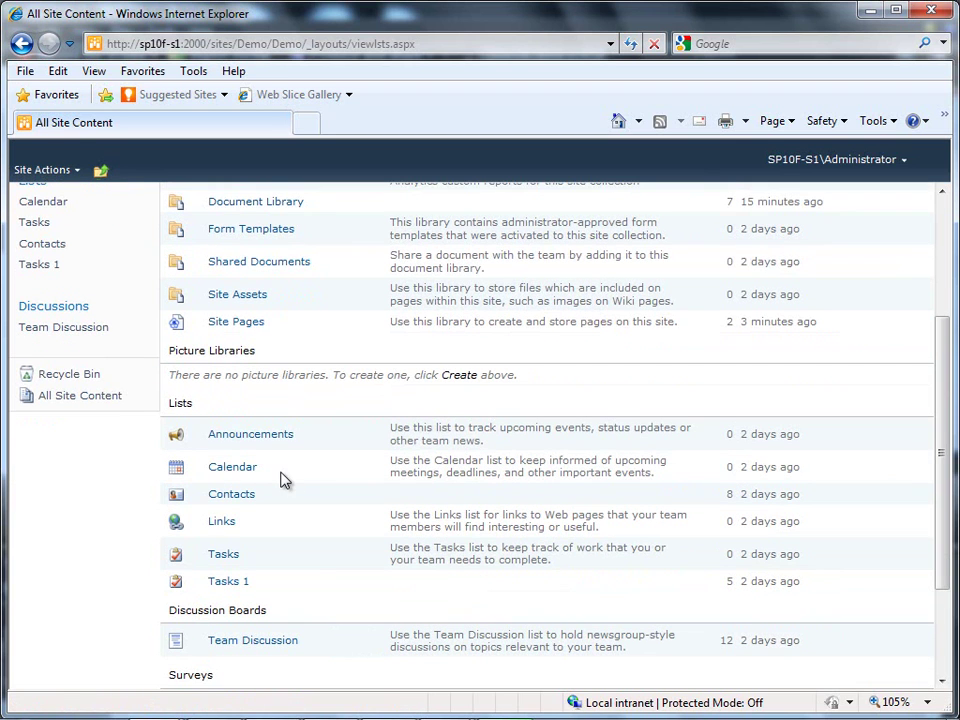